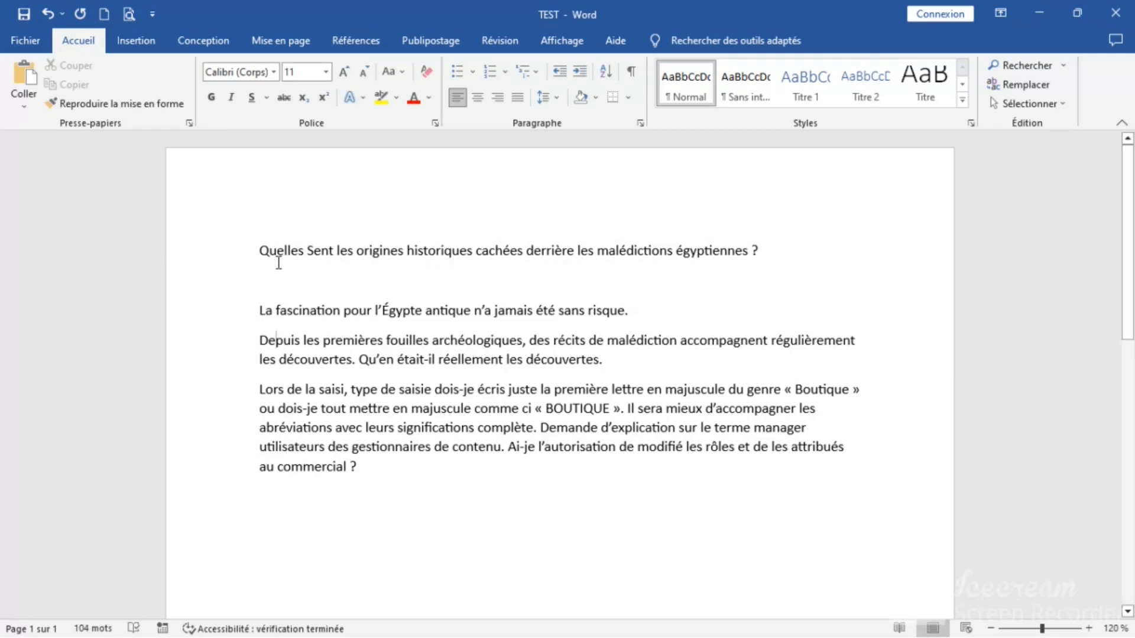
left_click(215, 258)
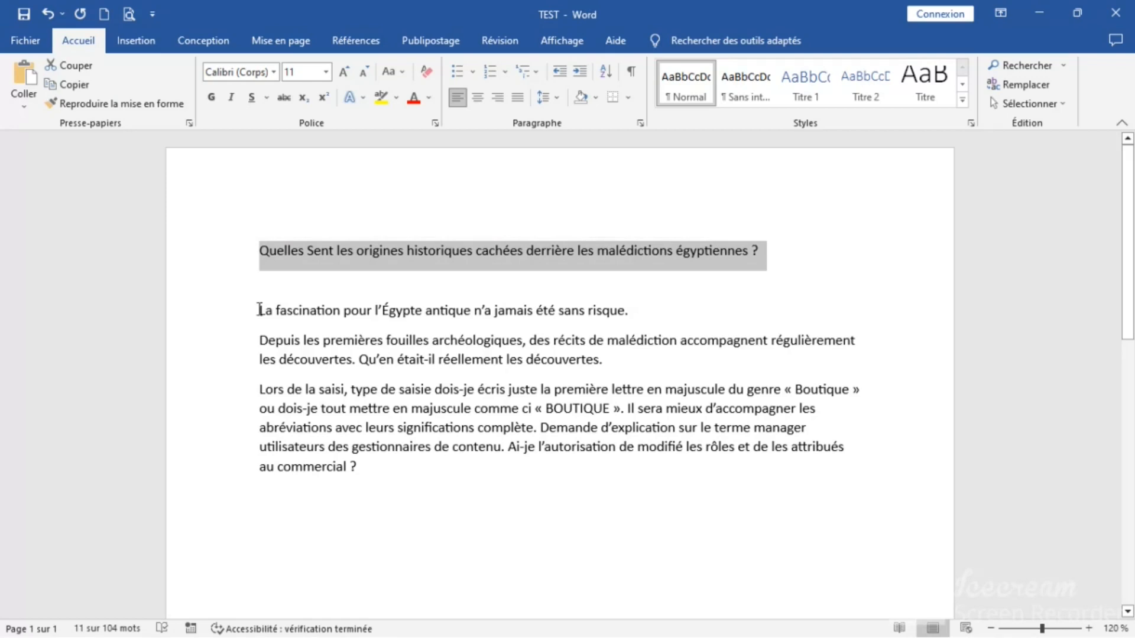
left_click_drag(259, 309, 626, 312)
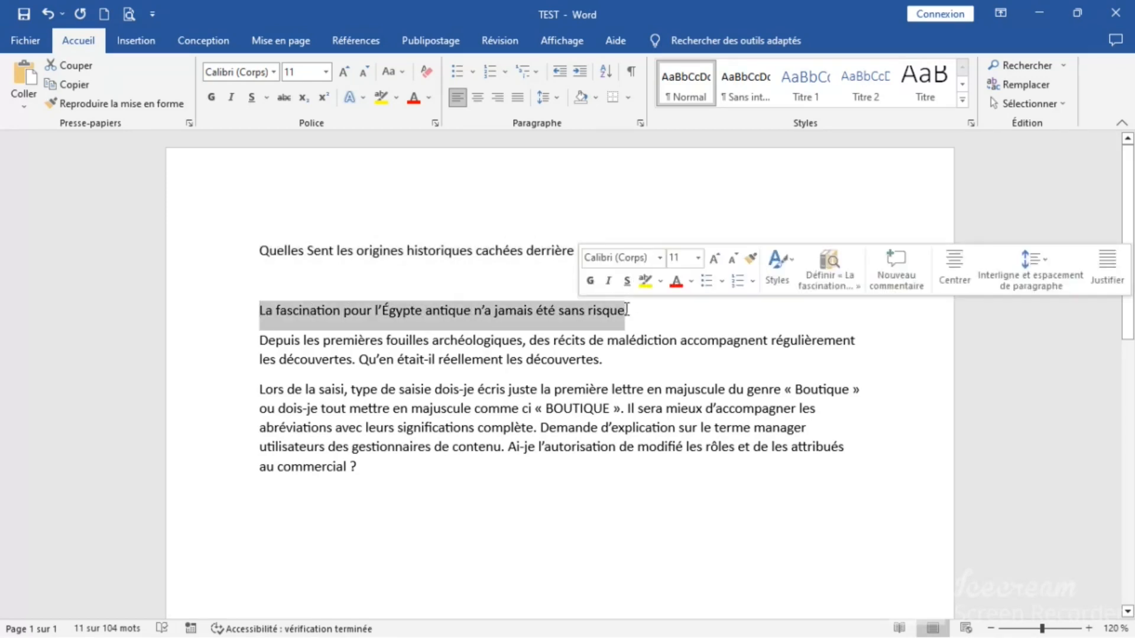
left_click(403, 73)
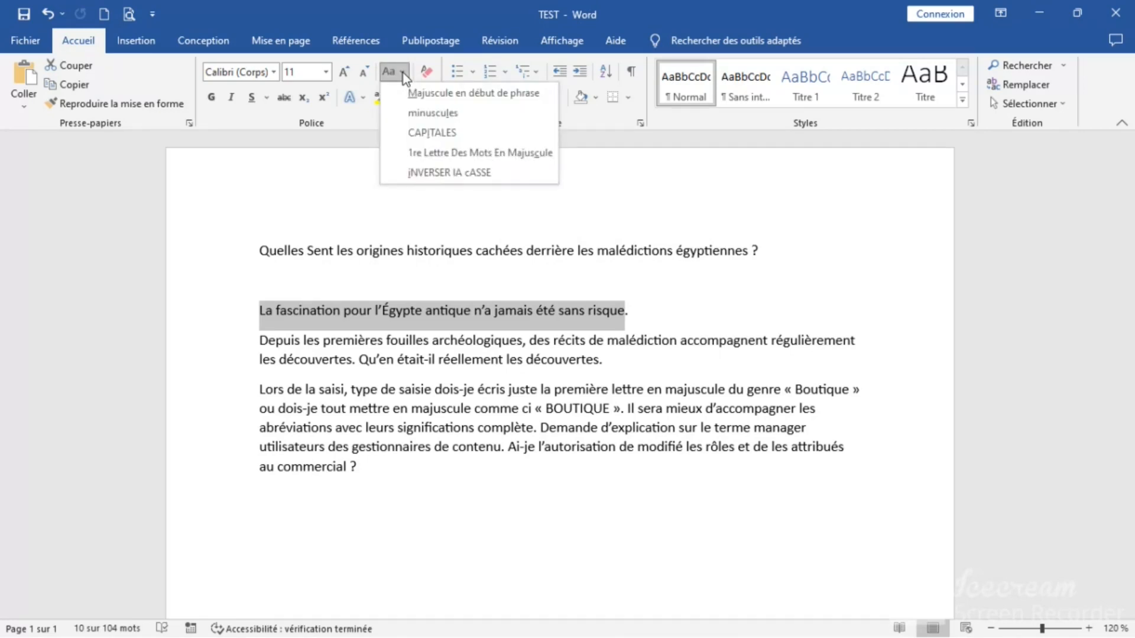
left_click(258, 320)
Replace the capital L of "La fascination" with a lowercase l at the start of the sentence
left_click(267, 311)
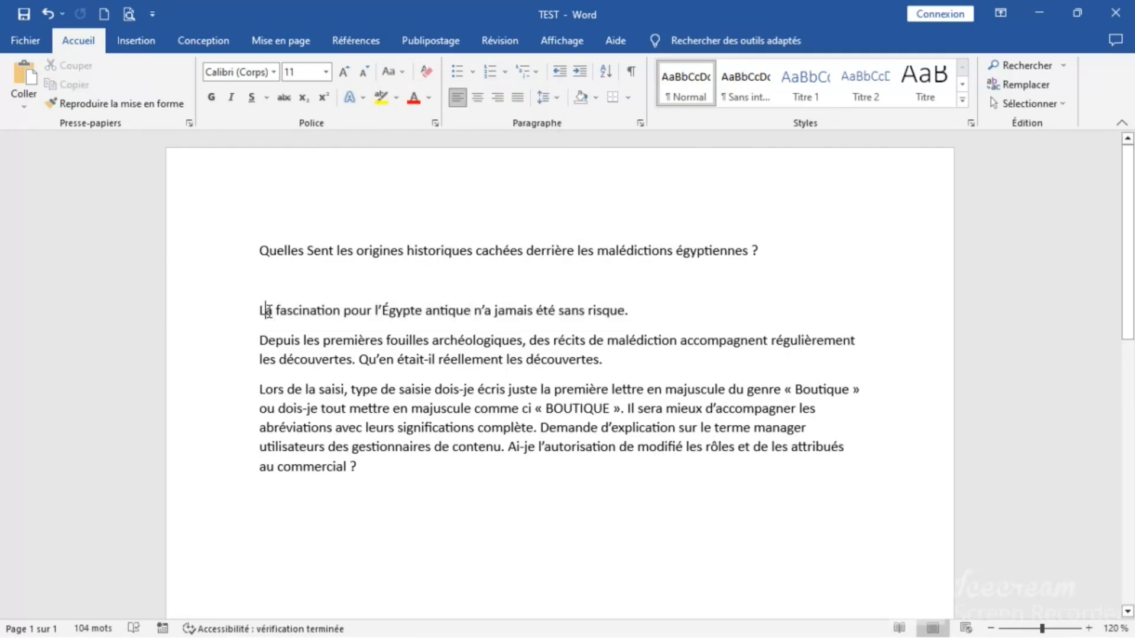
key("BackSpace")
type("l")
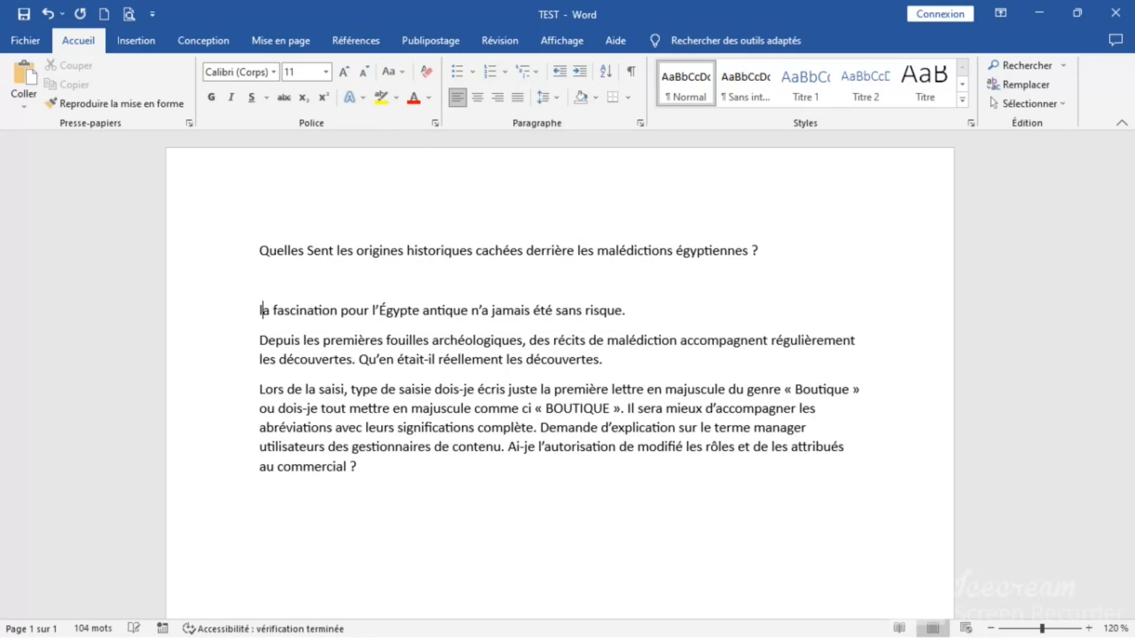
left_click(398, 374)
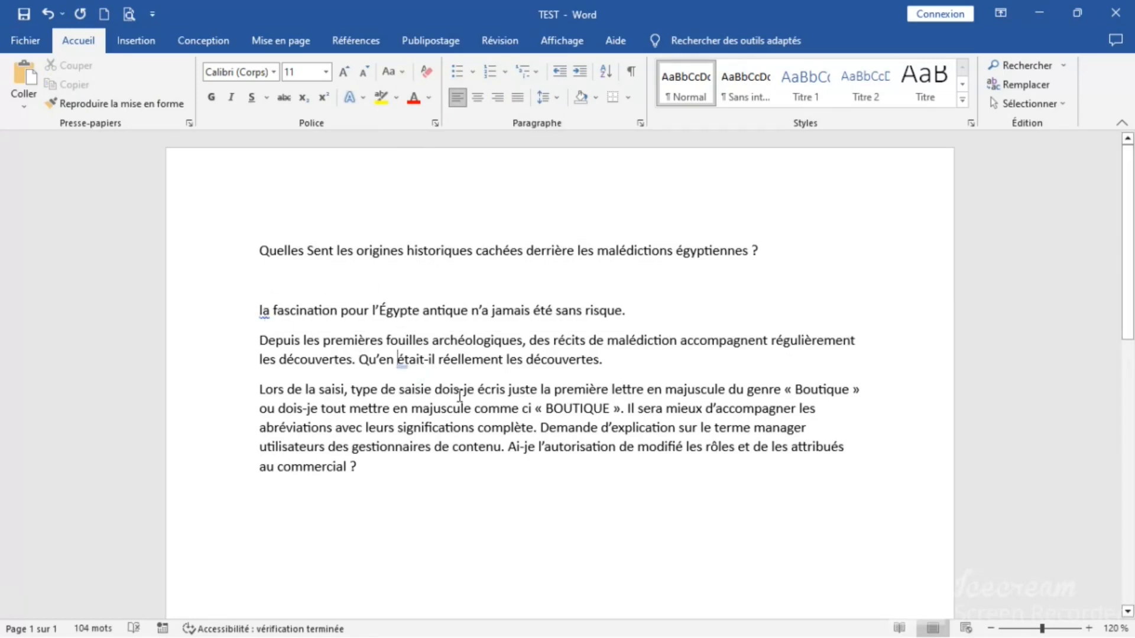
left_click(409, 373)
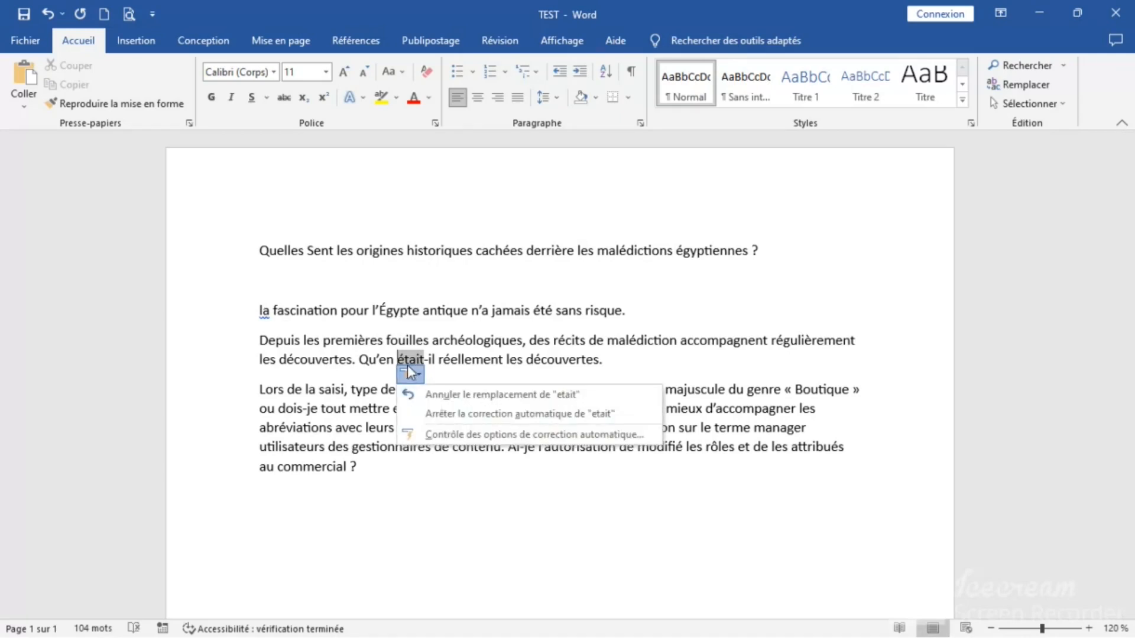
left_click(365, 447)
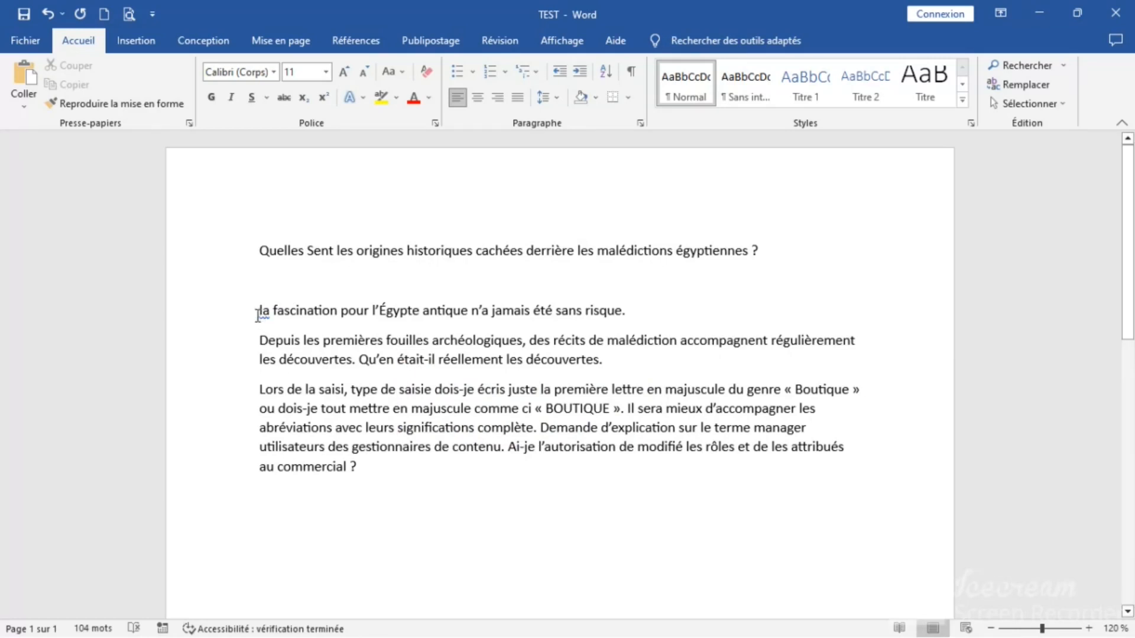
Apply the case option "Majuscule en début de phrase" to the sentence "la fascination pour l'Égypte antique n'a jamais été sans risque"
left_click_drag(257, 315, 625, 312)
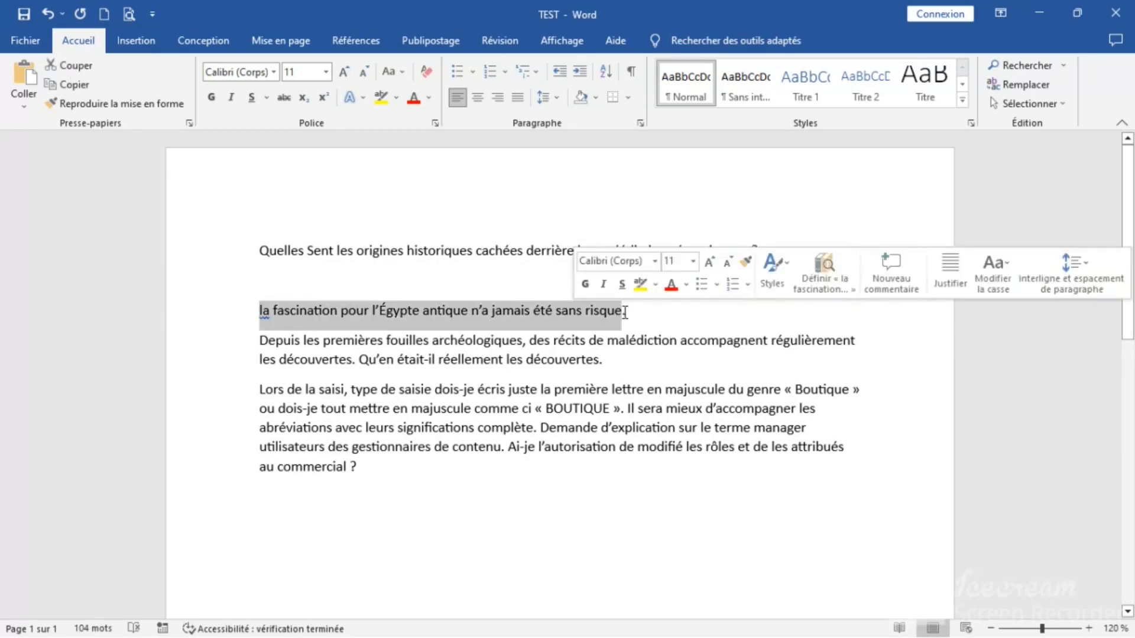
left_click(399, 71)
left_click(412, 100)
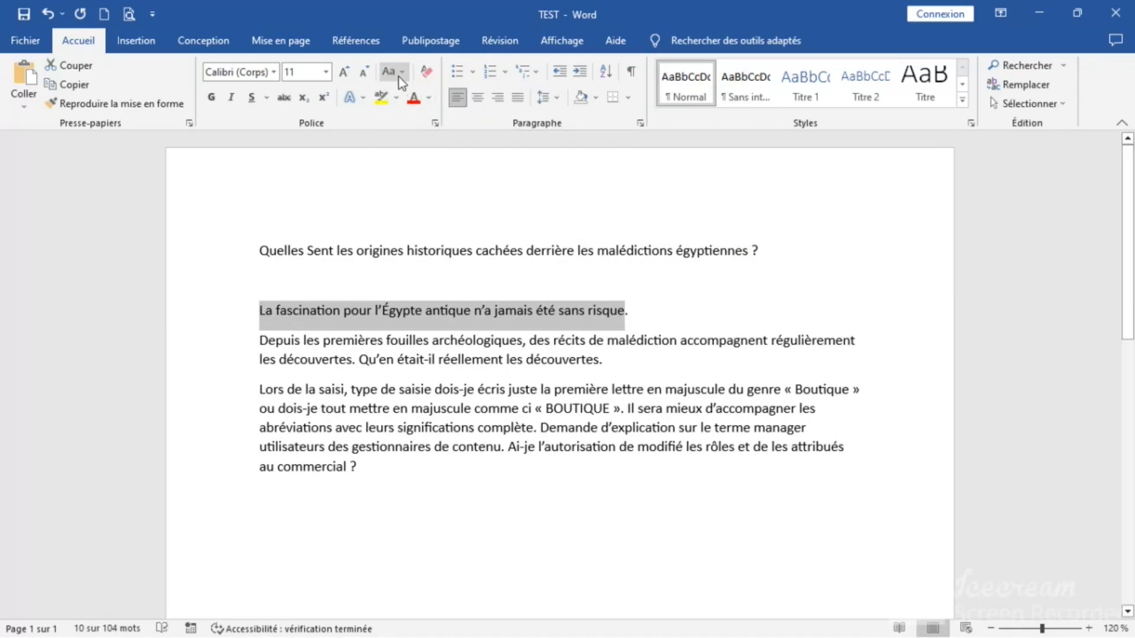
left_click(399, 74)
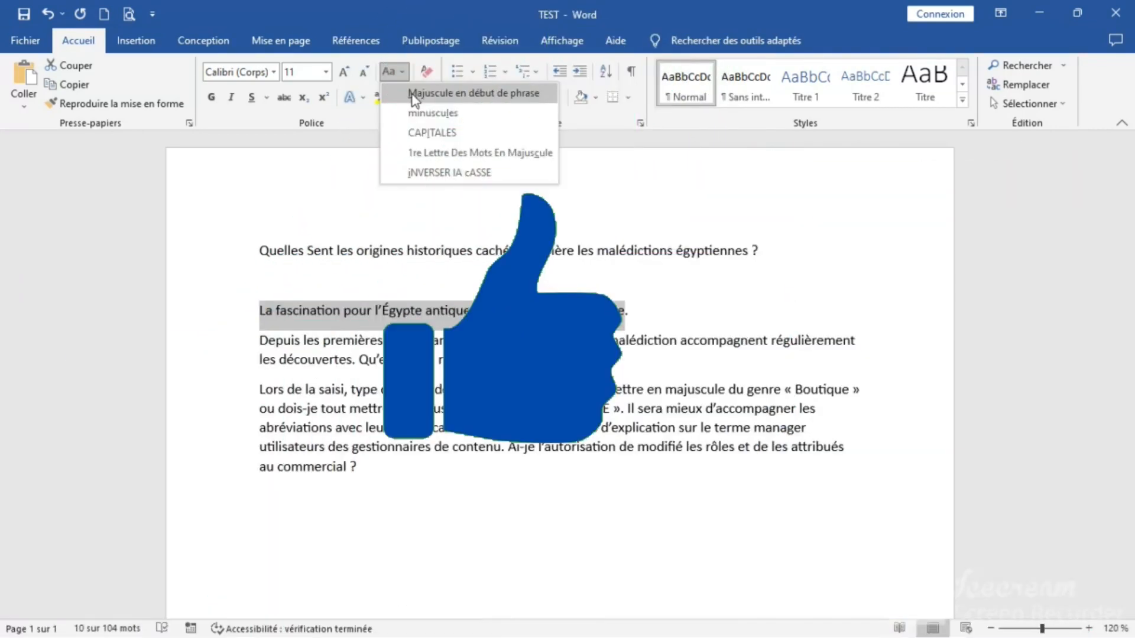
left_click(422, 314)
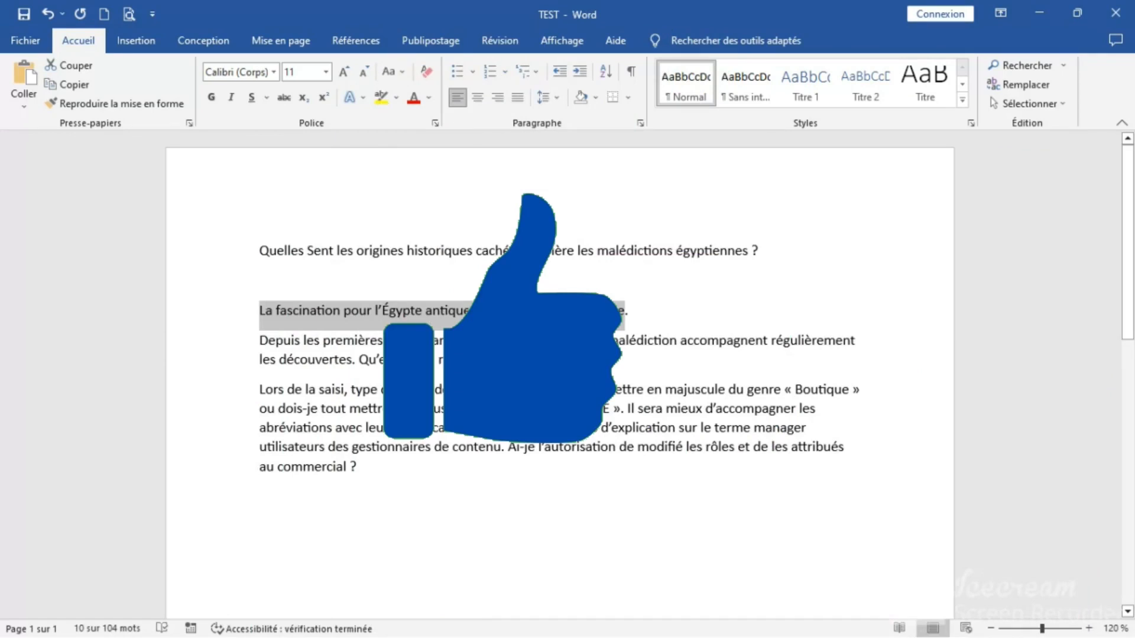
Change the word "BOUTIQUE" in the last paragraph to lowercase with the "minuscules" case option
left_click_drag(473, 393, 439, 394)
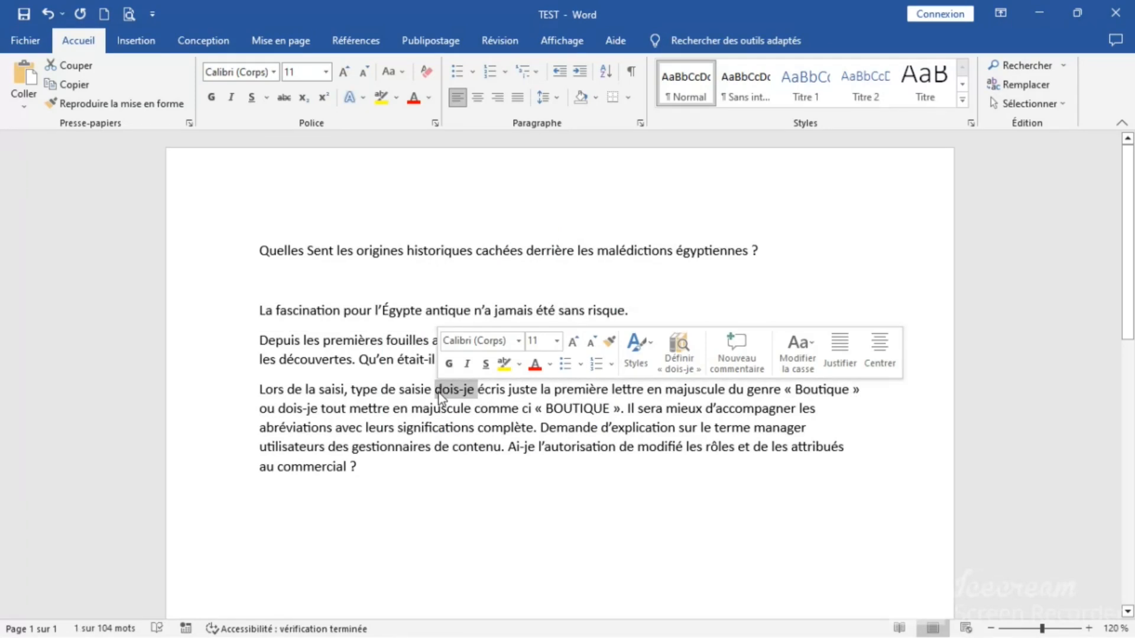
left_click(546, 408)
left_click_drag(546, 408, 616, 415)
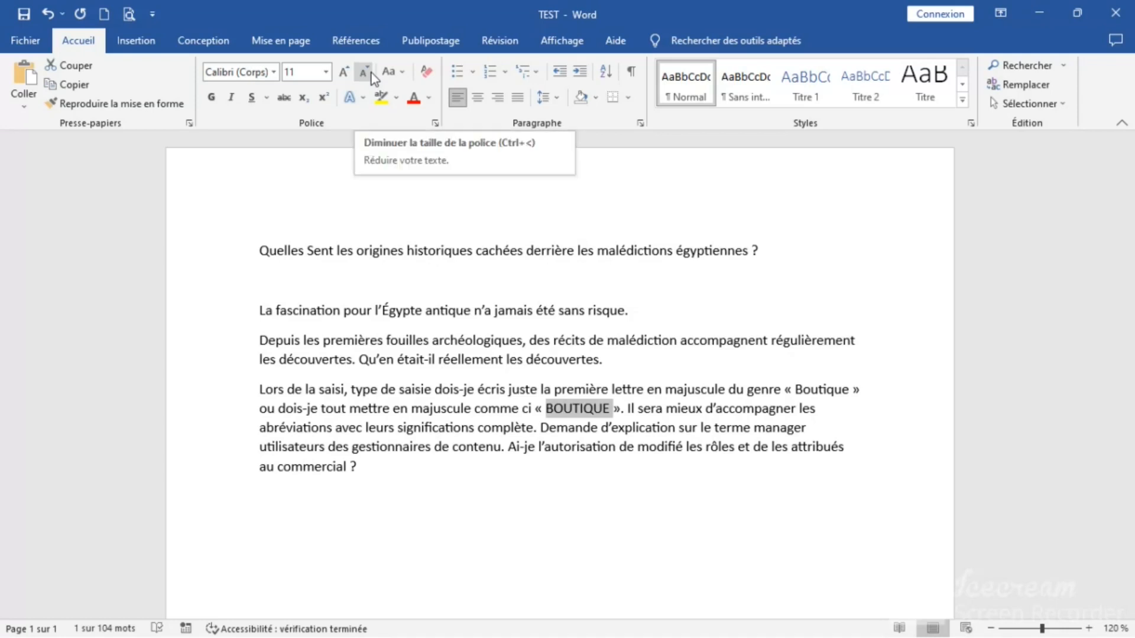
left_click(403, 72)
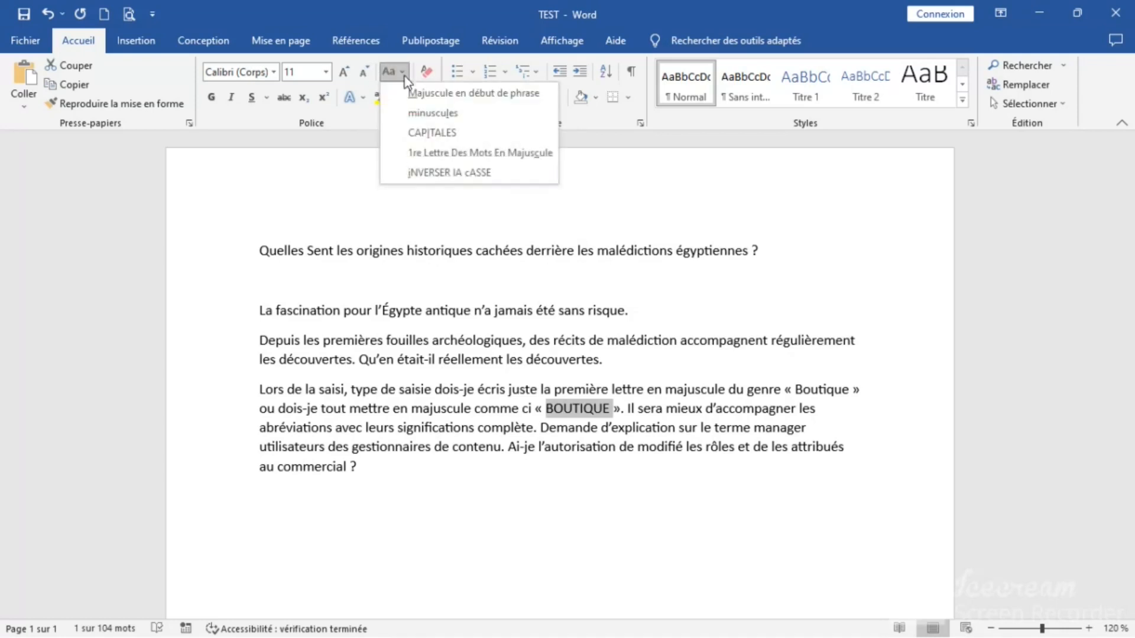
left_click(417, 111)
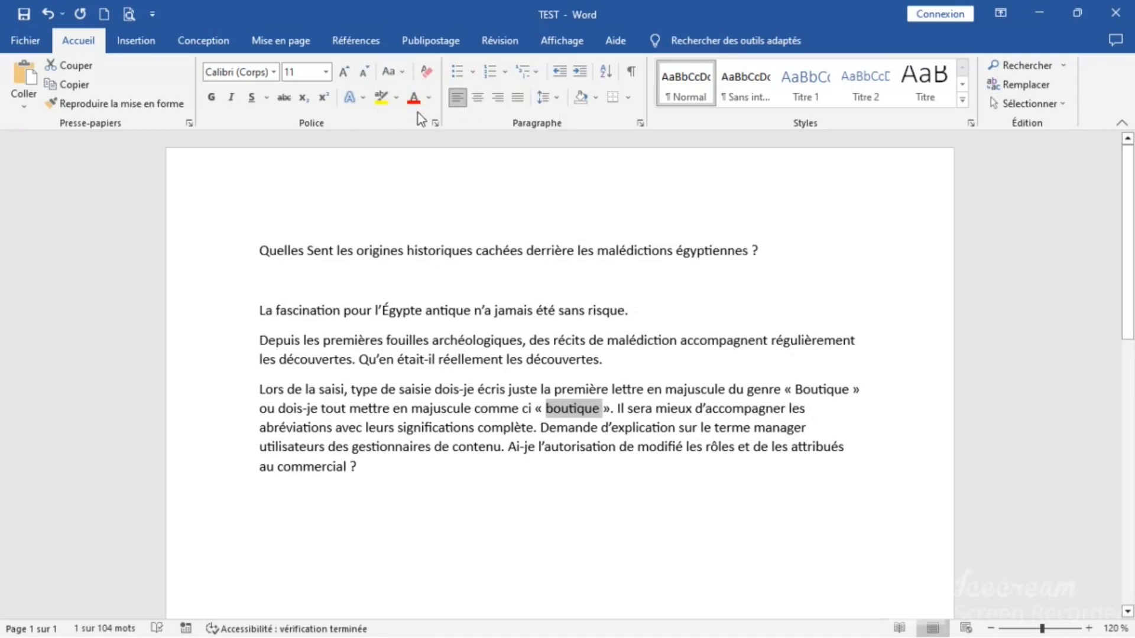
Convert the selected word "boutique" to all capitals with the "CAPITALES" case option
left_click(405, 73)
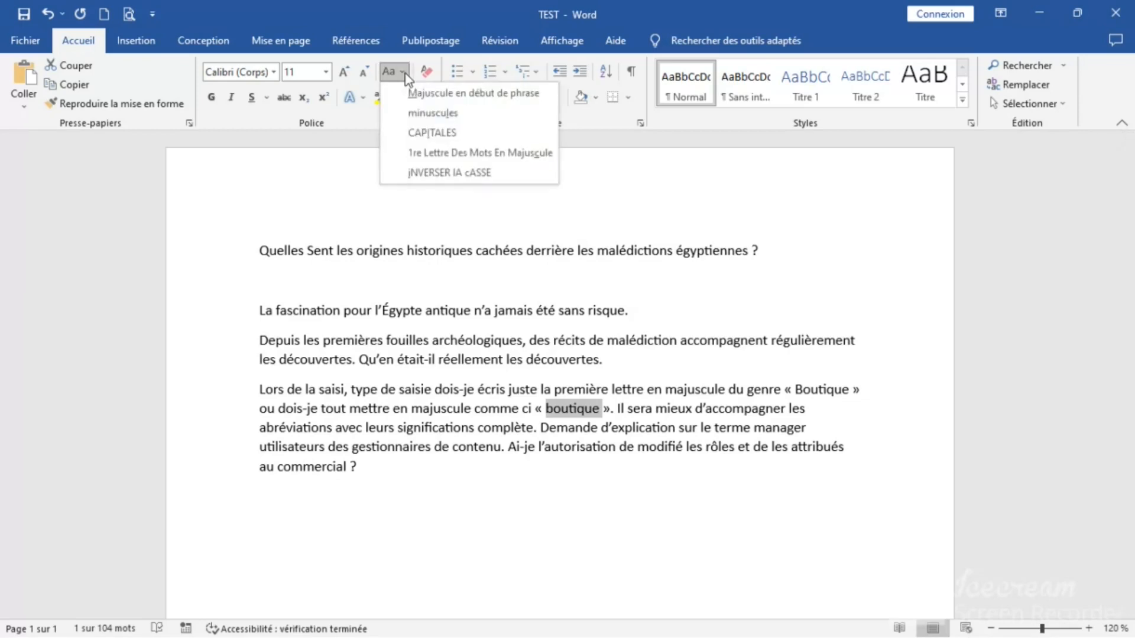
left_click(415, 130)
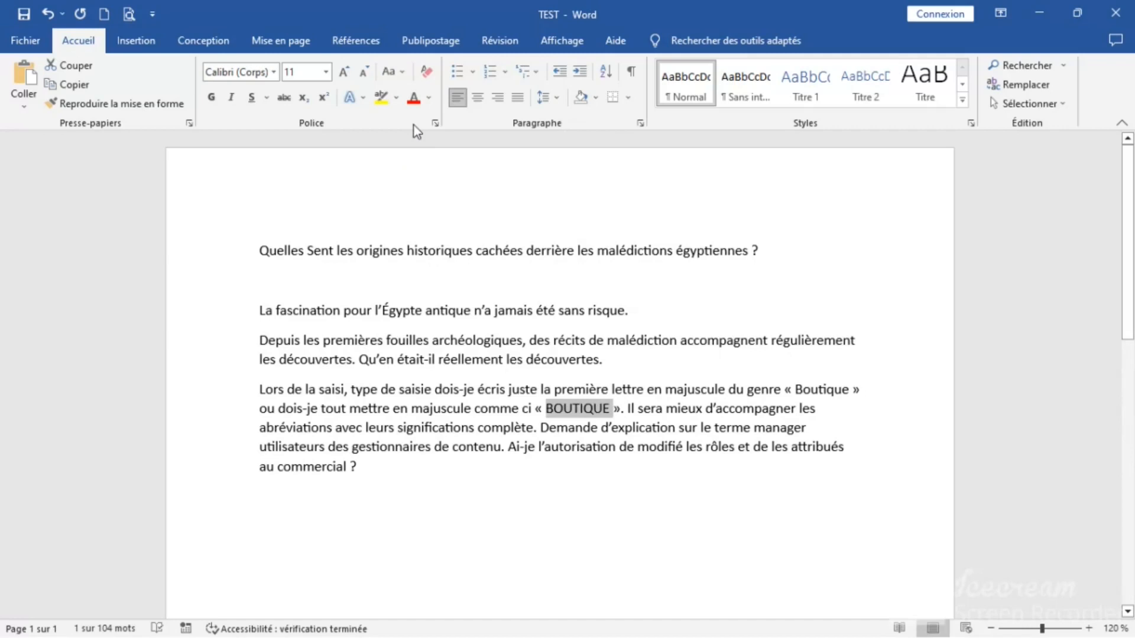
left_click(460, 408)
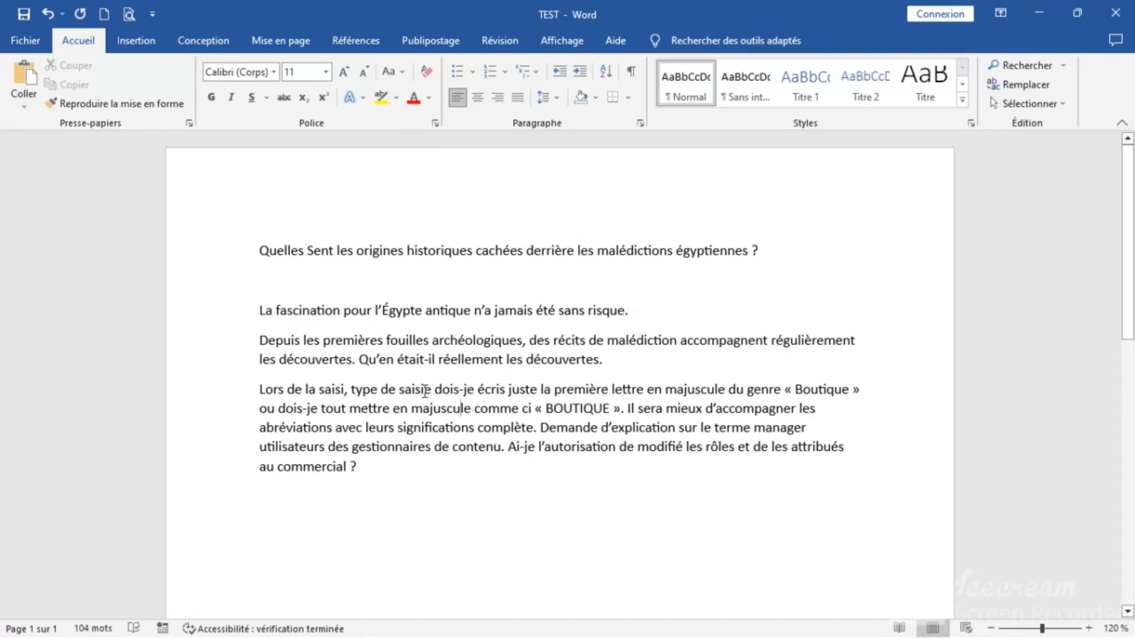
Apply "1re Lettre Des Mots En Majuscule" to "dois-je" after "type de saisie" in the last paragraph
left_click_drag(435, 390, 496, 402)
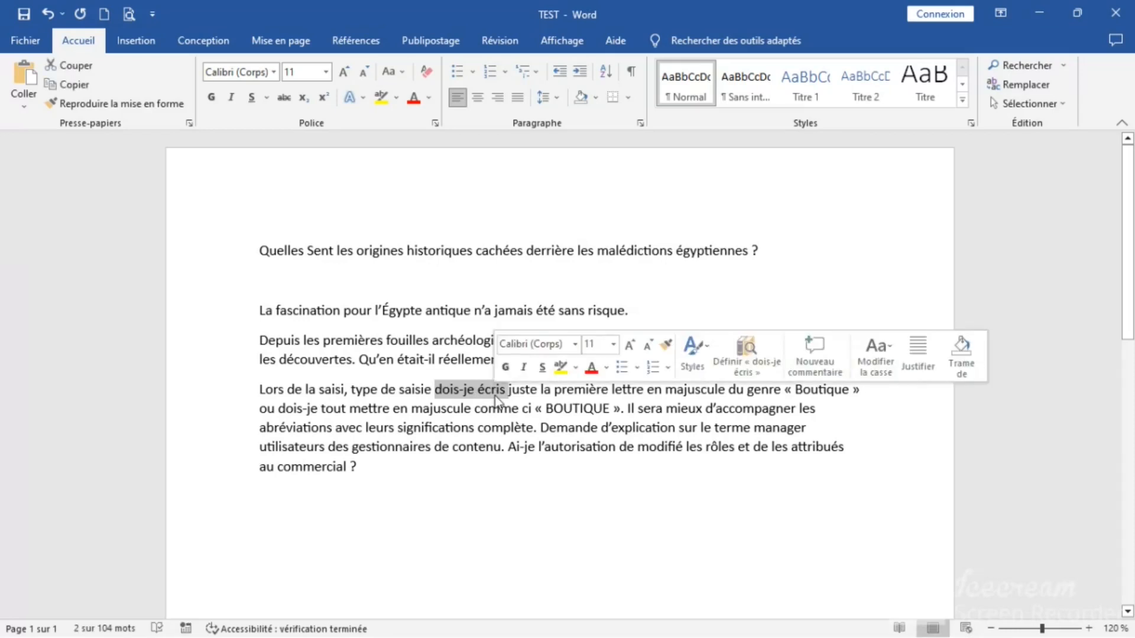
left_click(481, 427)
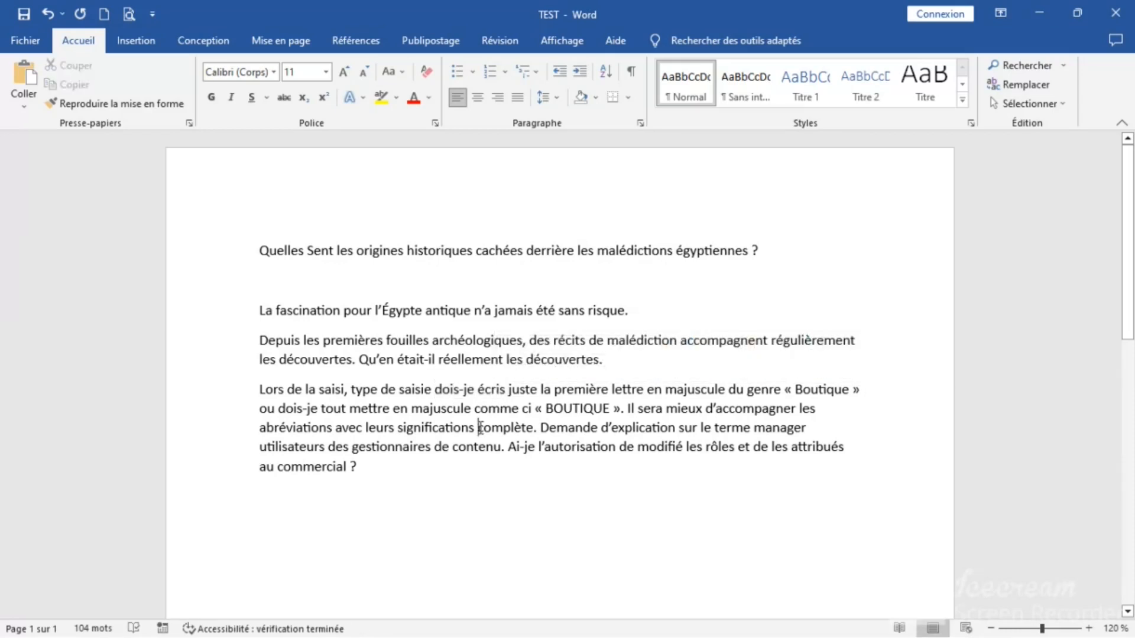
left_click(436, 391)
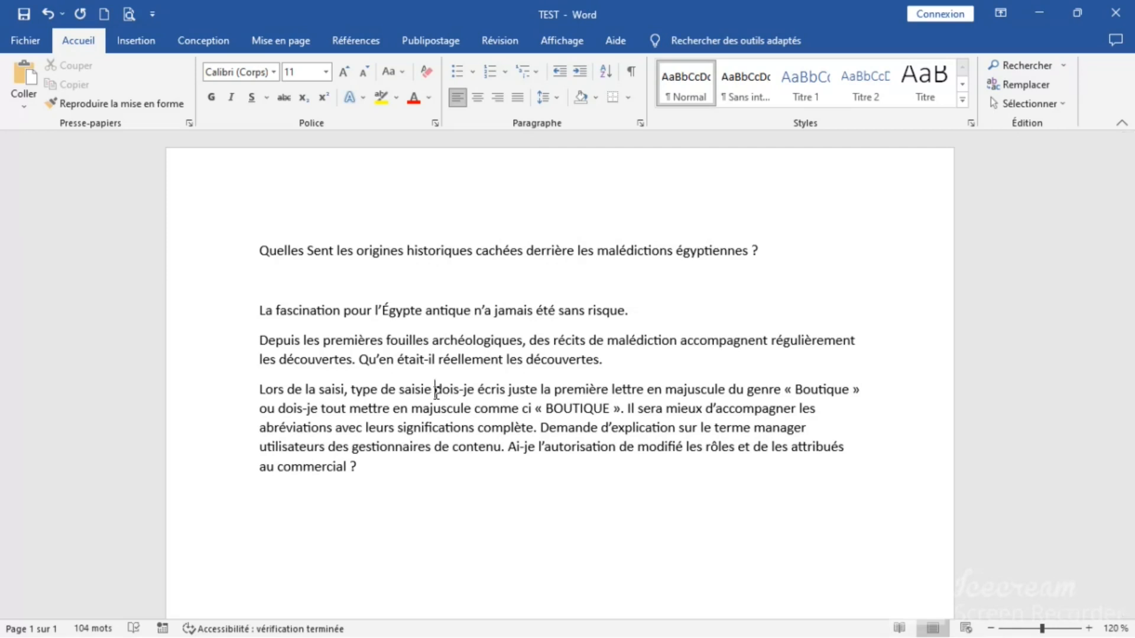
key("shift+Right")
key("shift+Right")
key("shift+Right")
key("shift+Right")
key("shift+Right")
key("shift+Right")
key("shift+Right")
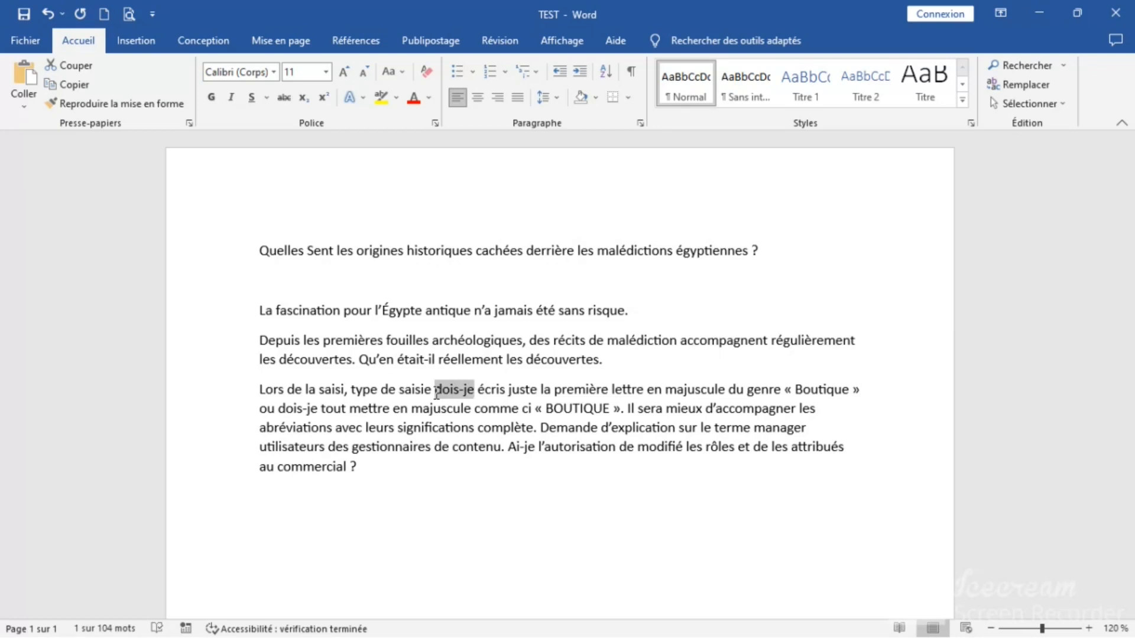
left_click(399, 81)
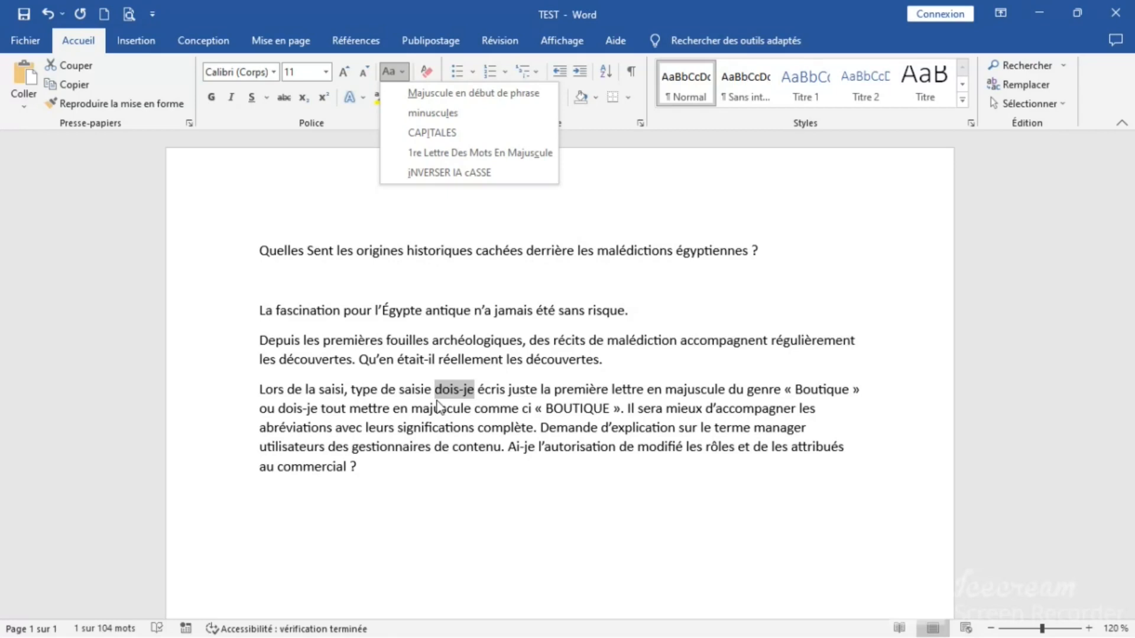
left_click(488, 154)
left_click(466, 391)
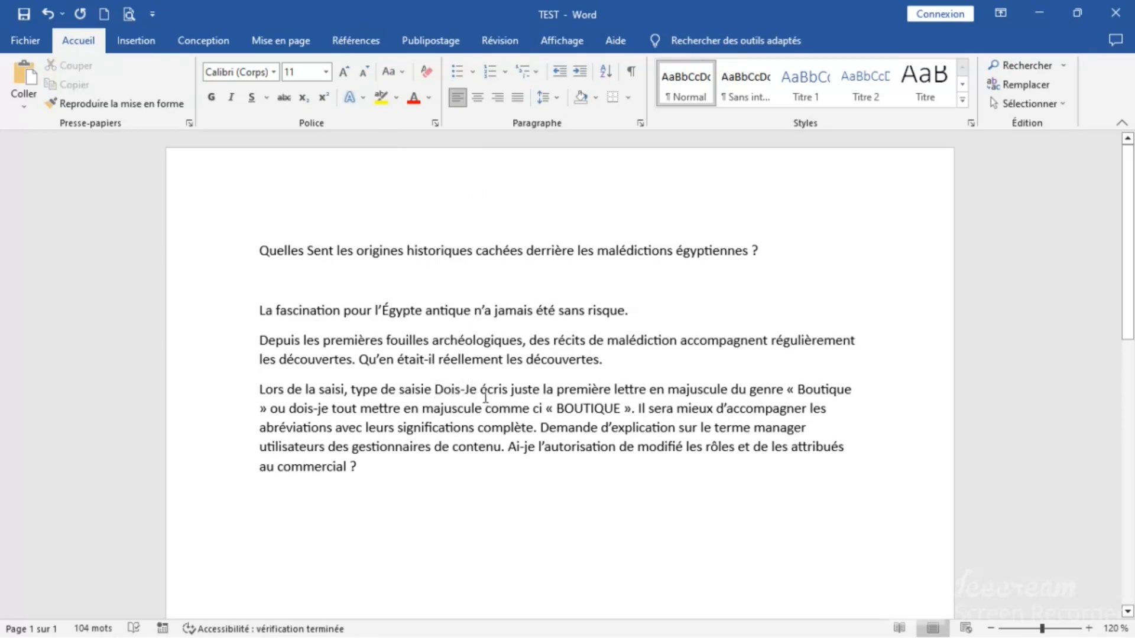
key("Right")
Capitalize the first letter of each word in "leurs significations complète" using "1re Lettre Des Mots En Majuscule"
left_click_drag(365, 430, 534, 436)
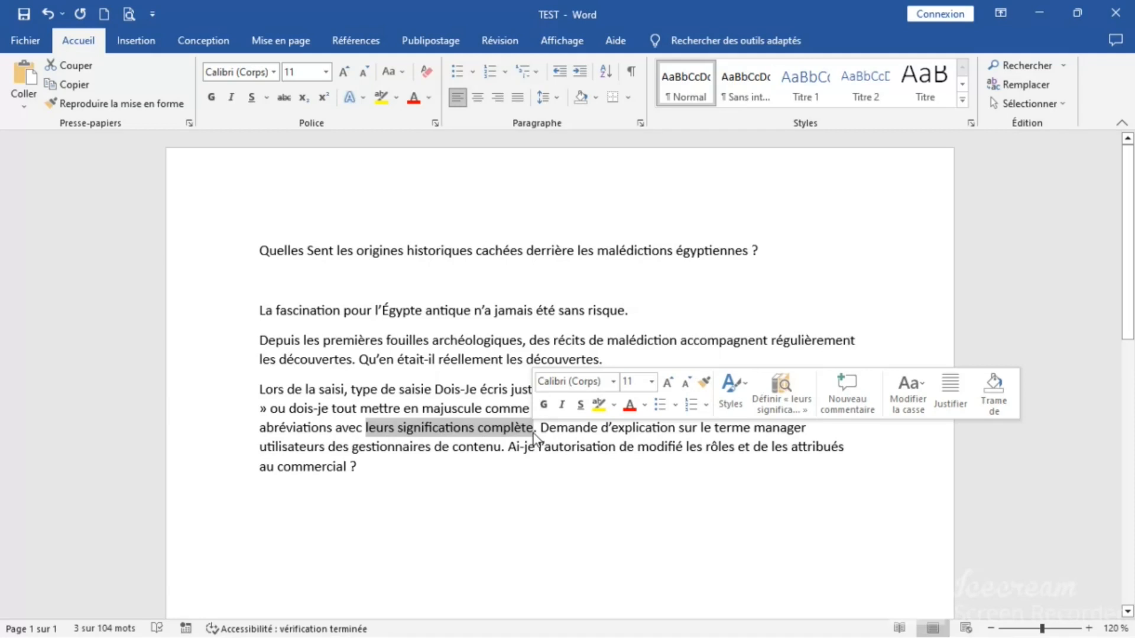
left_click(403, 72)
left_click(436, 148)
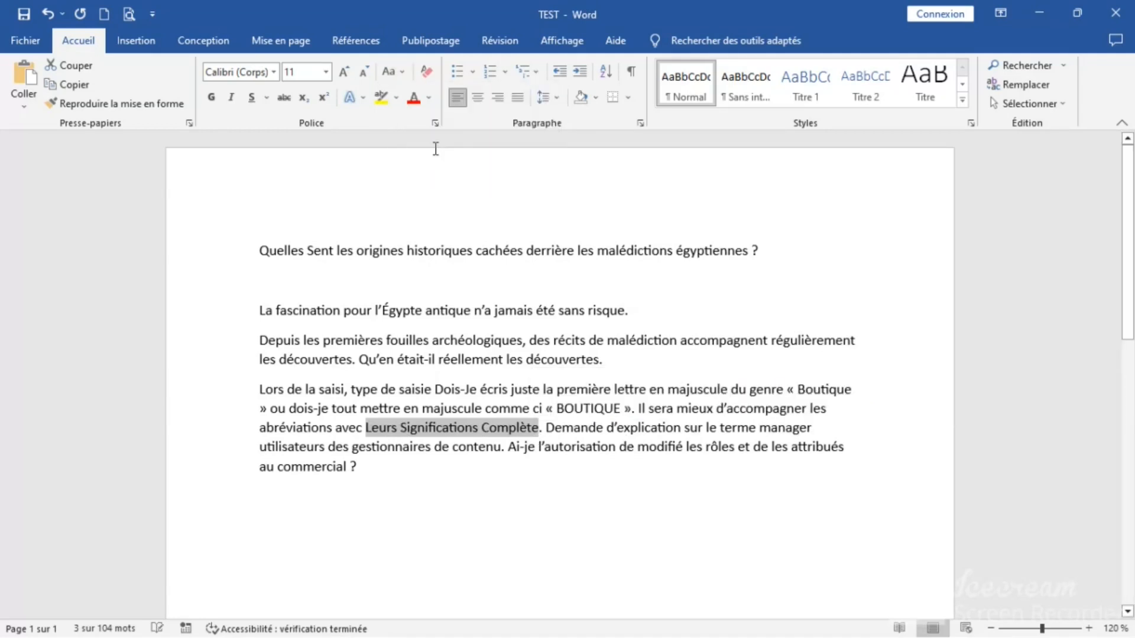
left_click(460, 371)
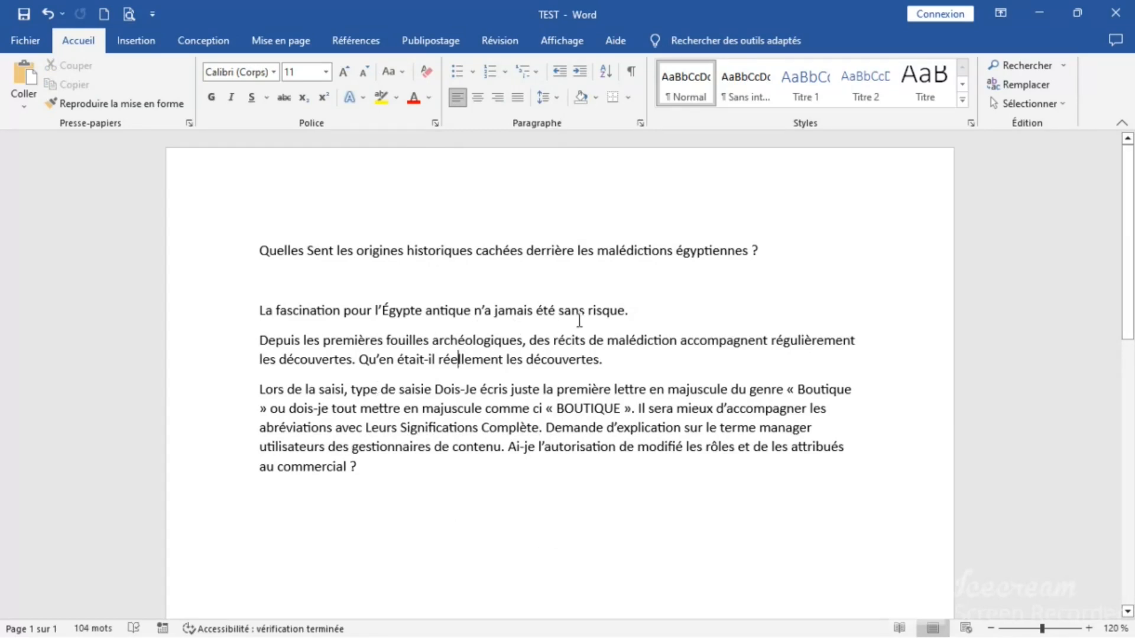
Invert the case of the whole title line about the Egyptian curses with the "iNVERSER lA cASSE" option
left_click_drag(260, 250, 760, 239)
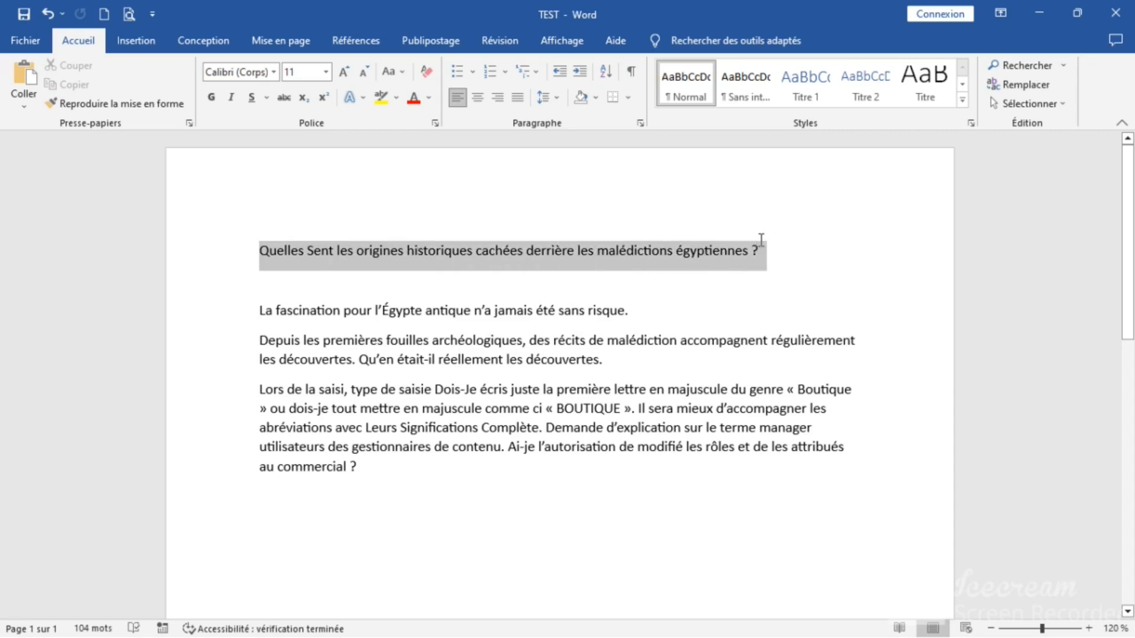
left_click(395, 72)
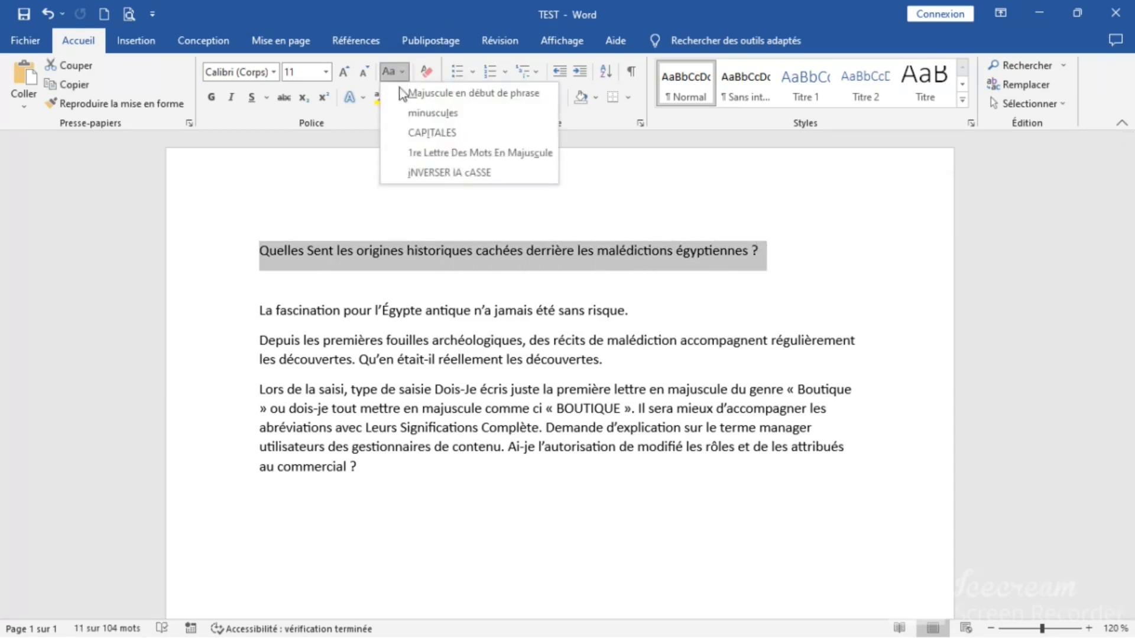
left_click(413, 176)
left_click(418, 366)
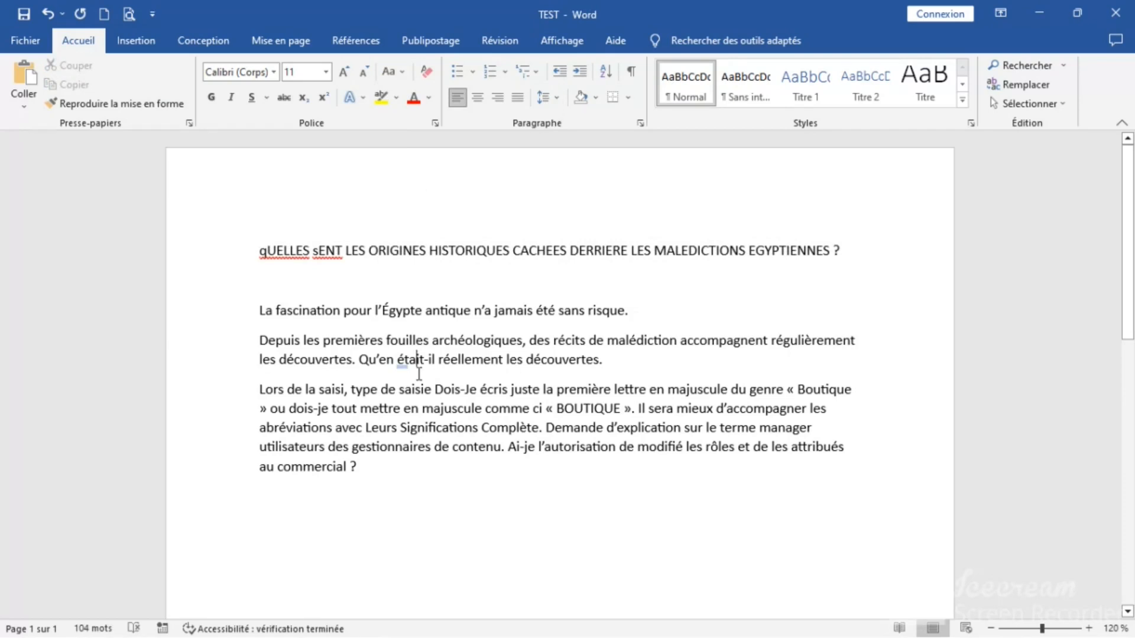
Select the title line and reduce its font size to 7
left_click_drag(256, 239, 844, 248)
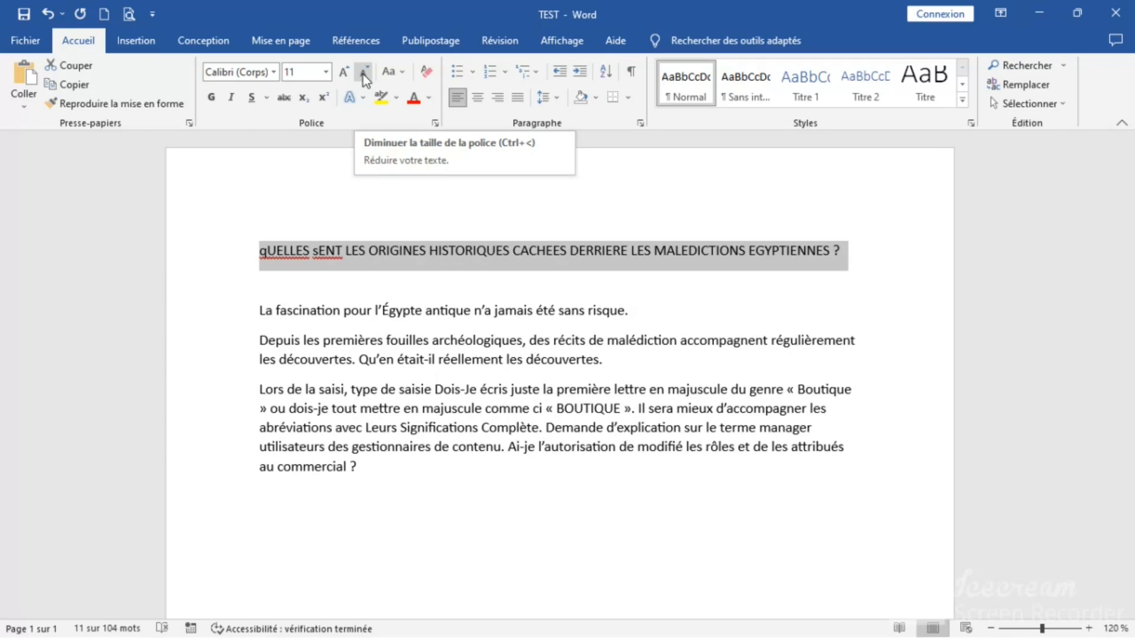
left_click(363, 72)
left_click(363, 73)
left_click(363, 72)
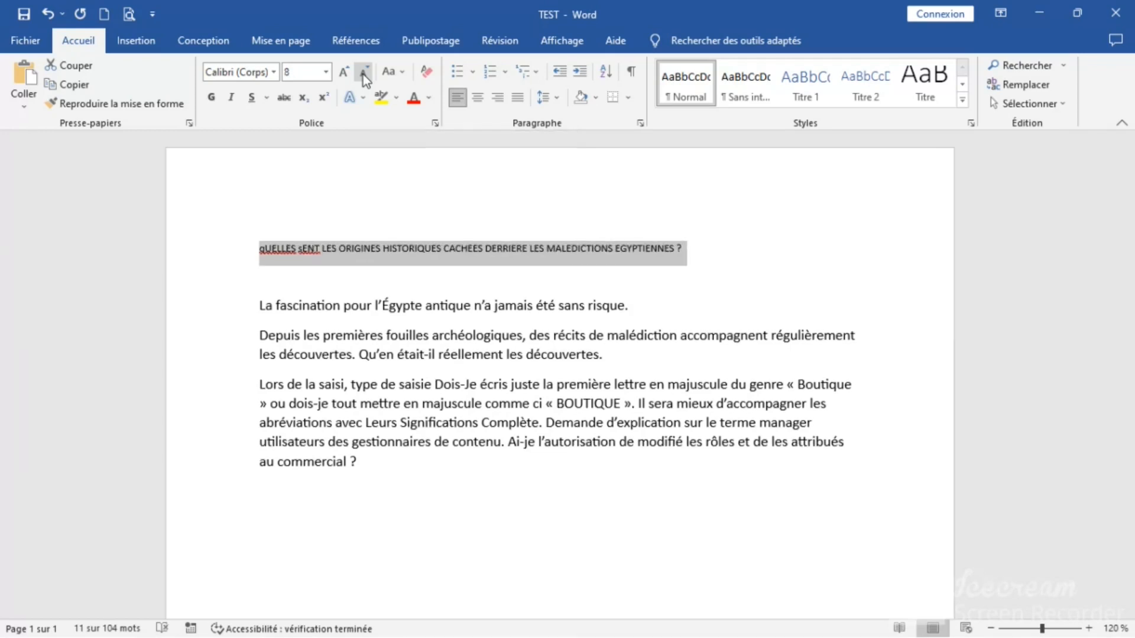
left_click(363, 74)
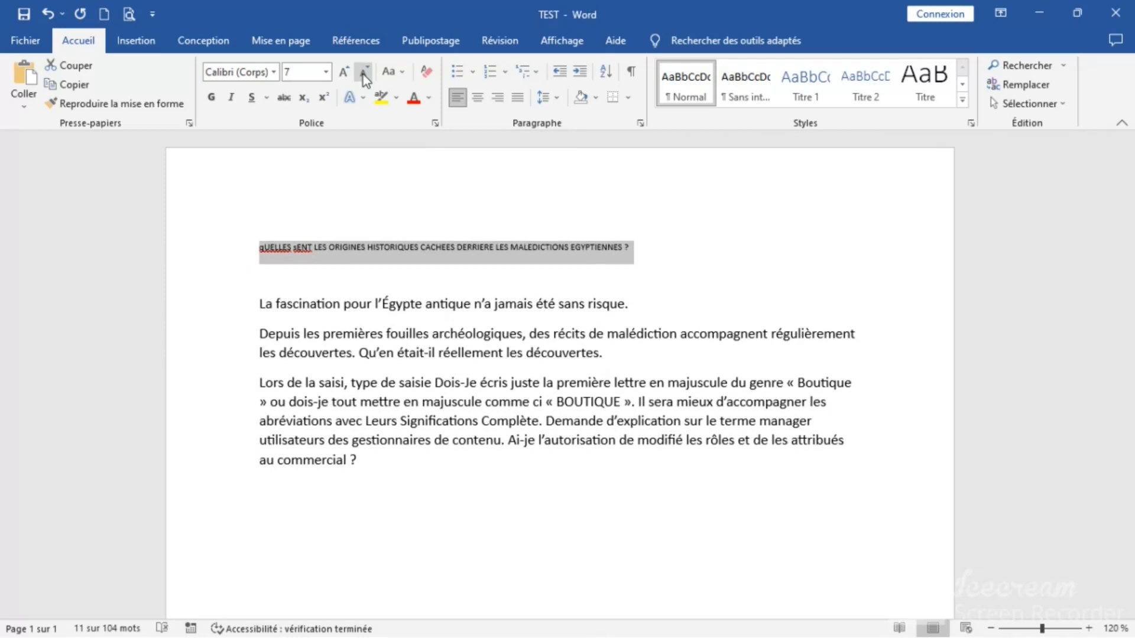
Enlarge the selected title's font size to 18
left_click(344, 74)
left_click(344, 73)
left_click(344, 73)
left_click(344, 73)
left_click(344, 73)
left_click(344, 74)
left_click(344, 73)
left_click(344, 73)
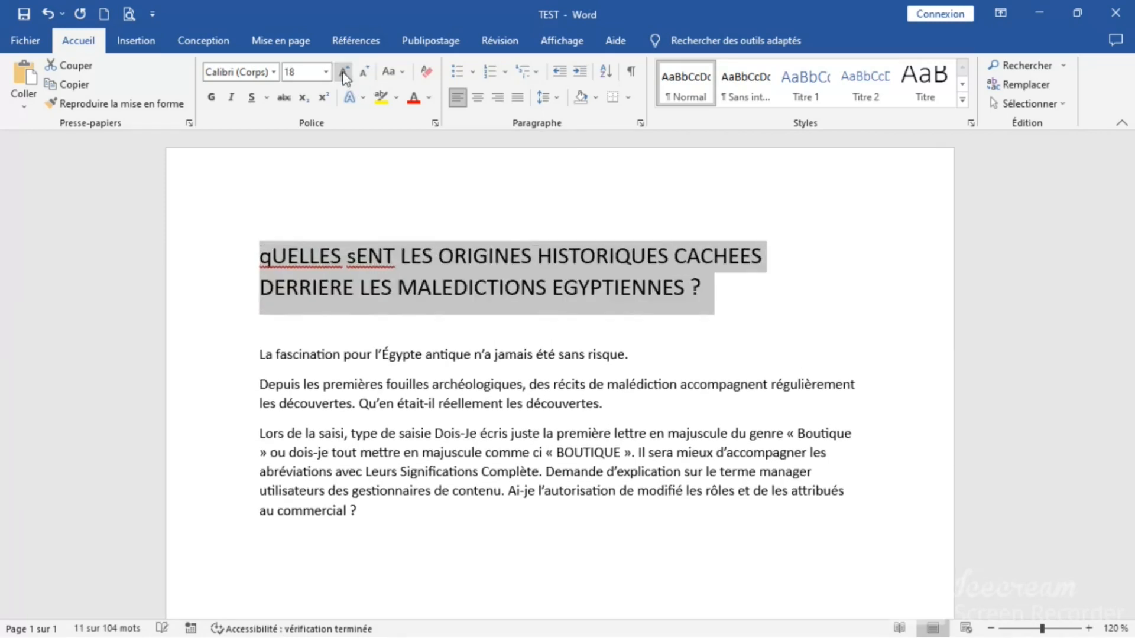
Select the whole title and set its font size to the preset 20, followed by the preset 11
left_click(396, 352)
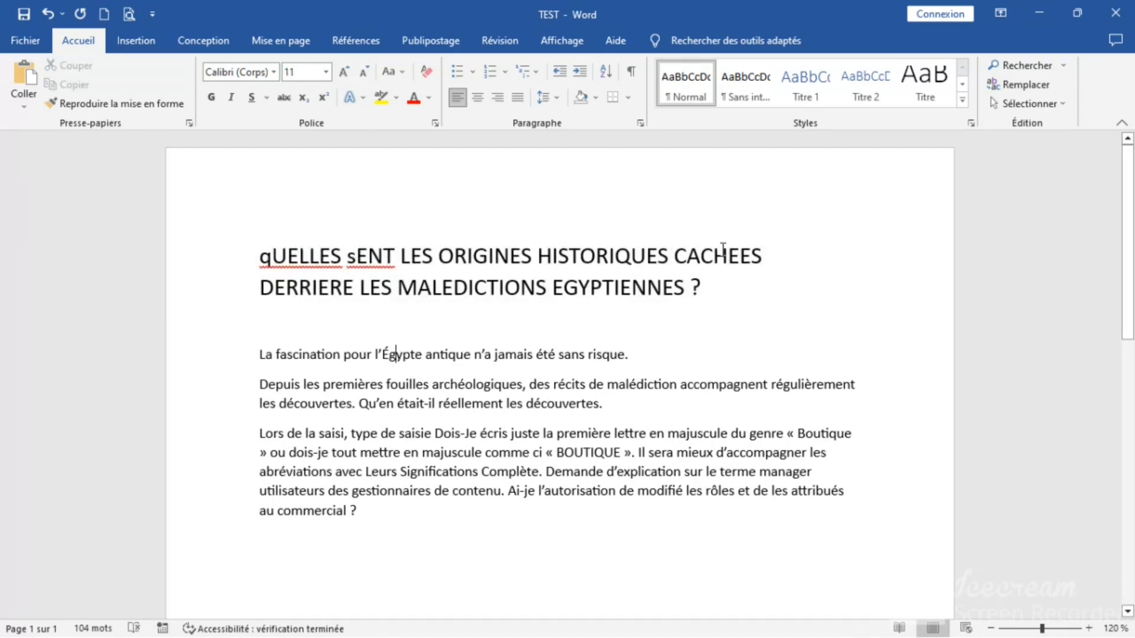
left_click_drag(723, 283, 308, 247)
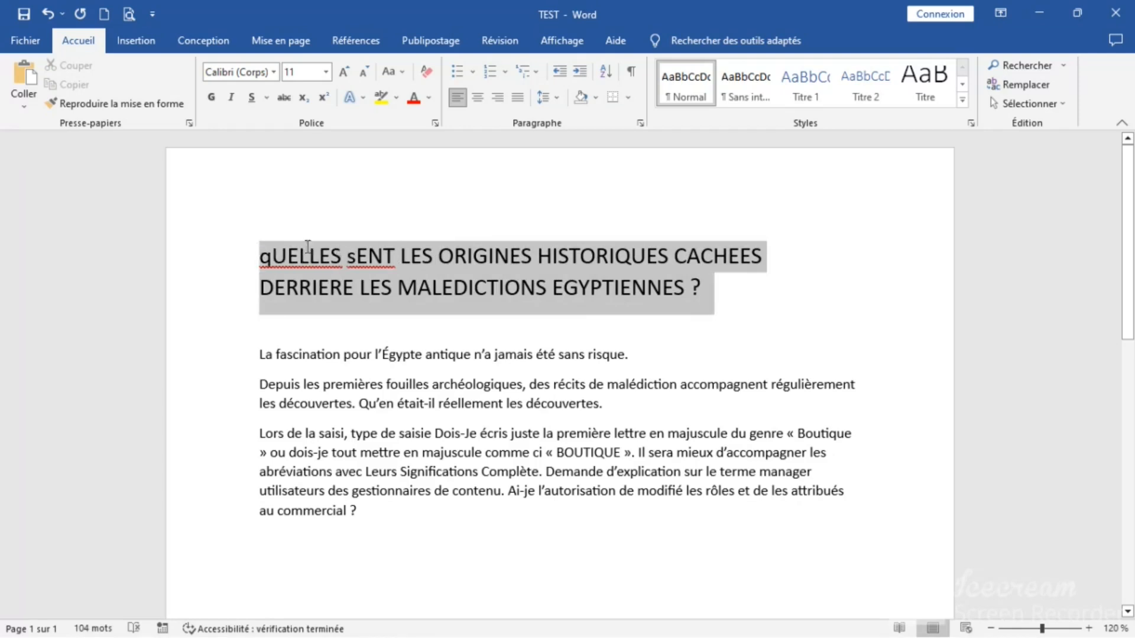
left_click(326, 72)
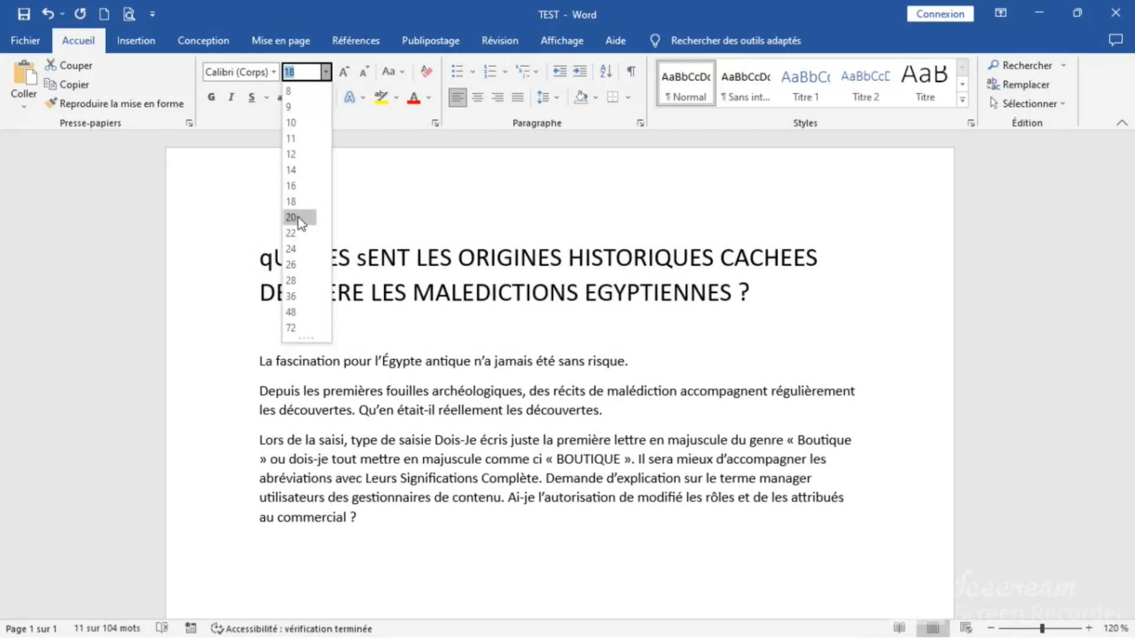
left_click(299, 218)
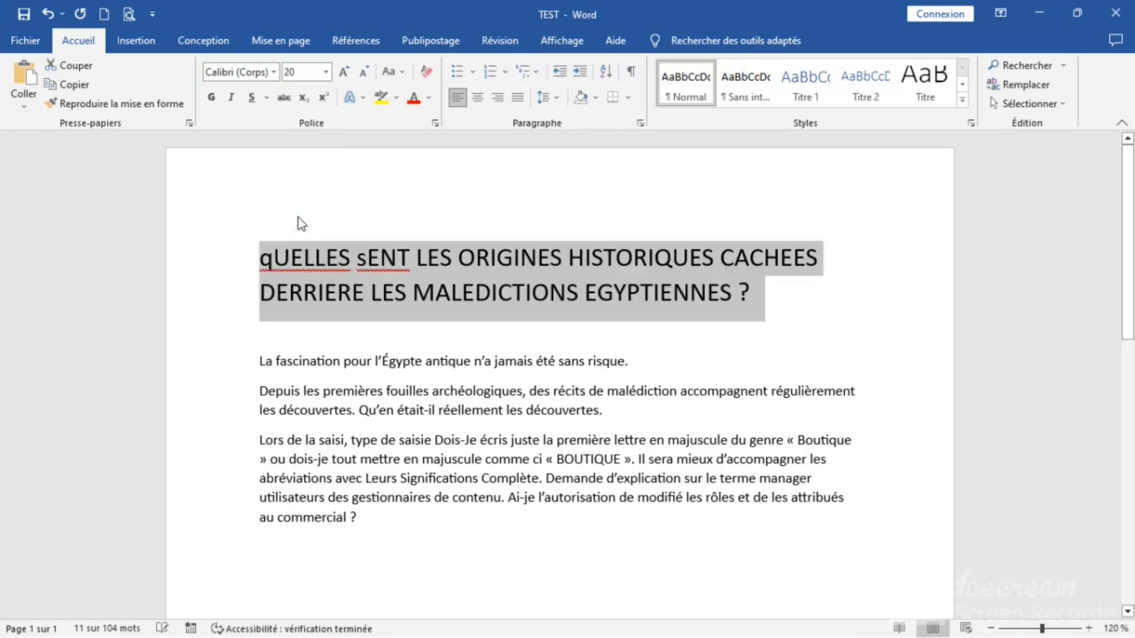
left_click(325, 72)
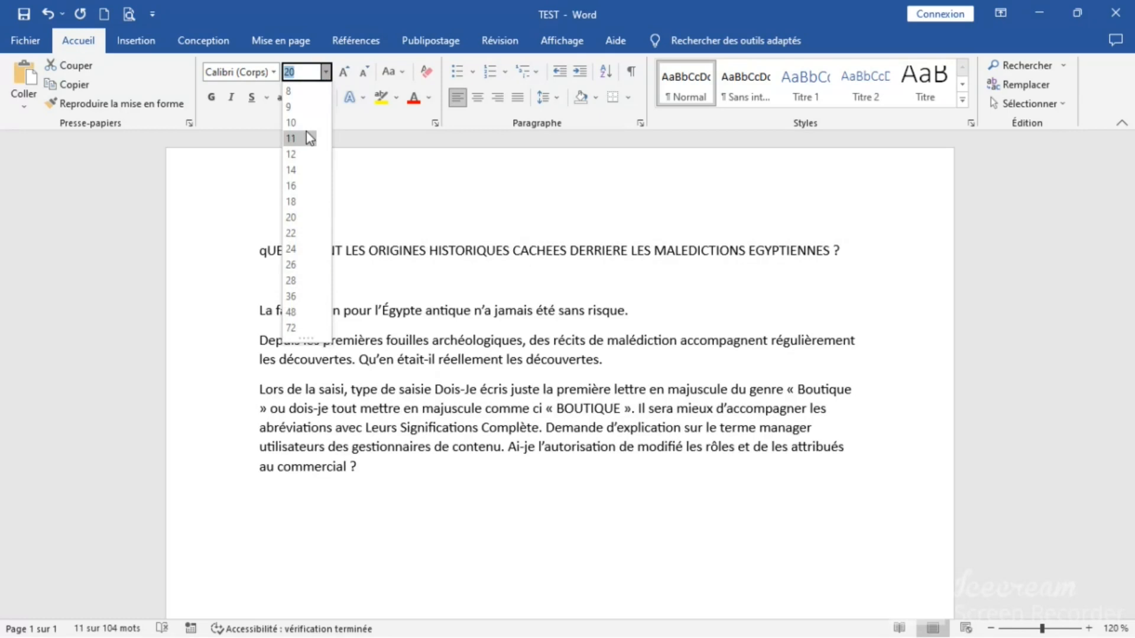
left_click(307, 138)
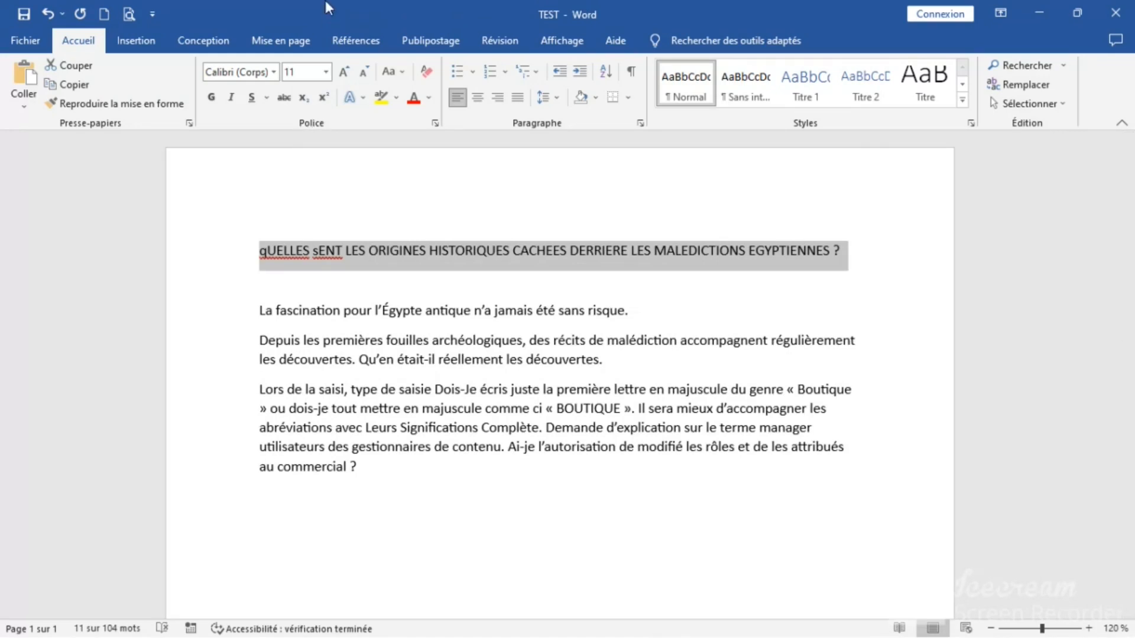
Set the selected title's font size to the custom value 23
left_click(300, 71)
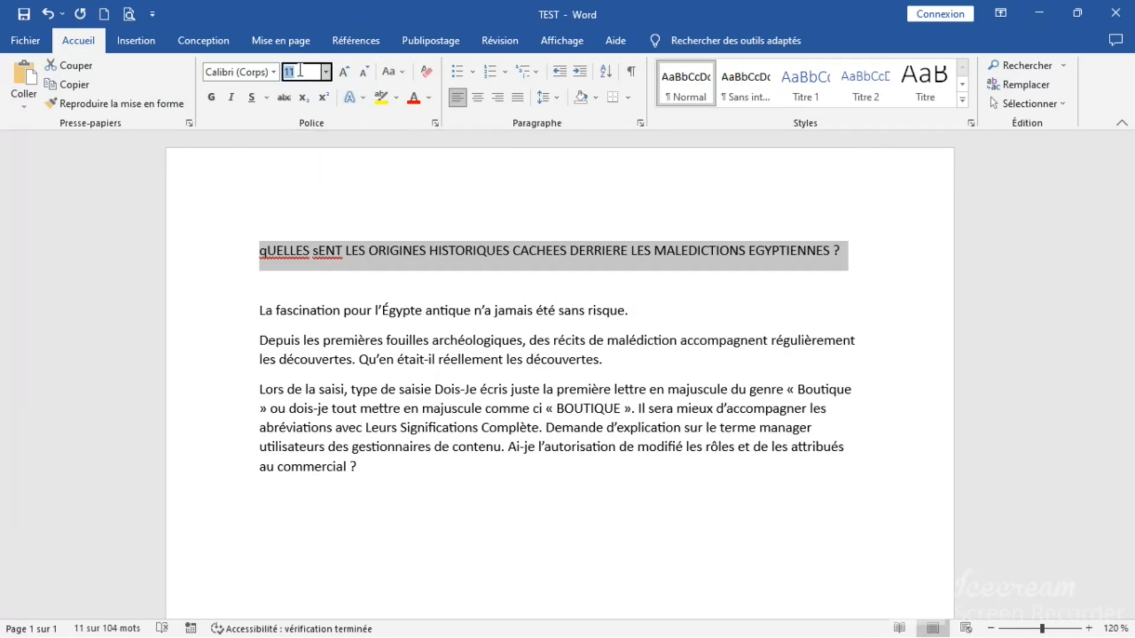
type("23")
key("Return")
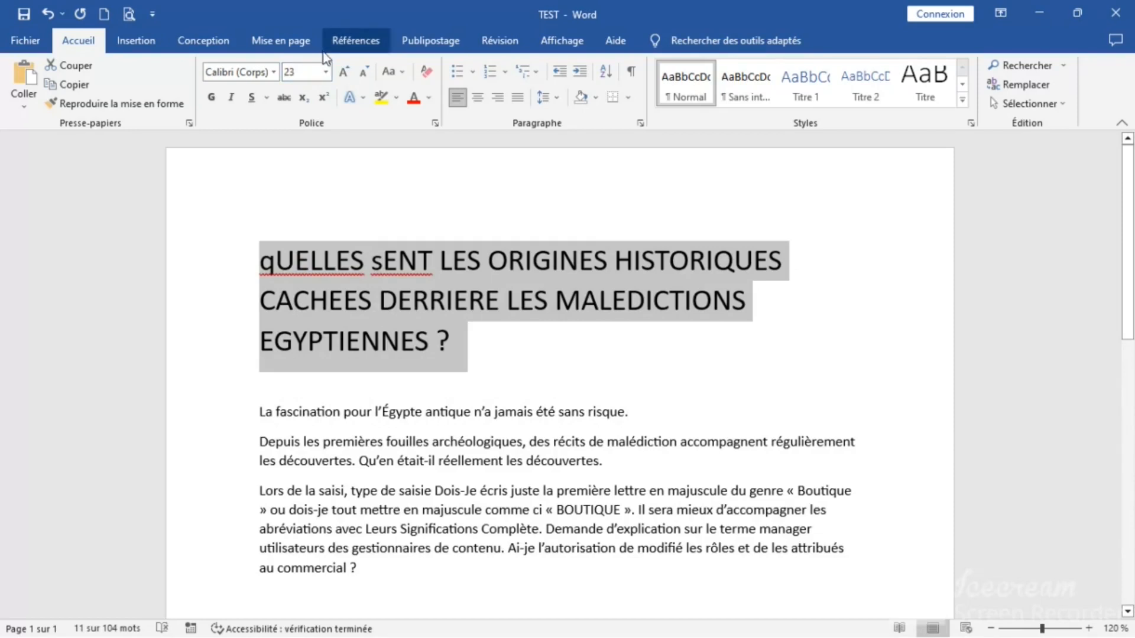
Set the title's font size to the custom value 17 and deselect the title
left_click(325, 72)
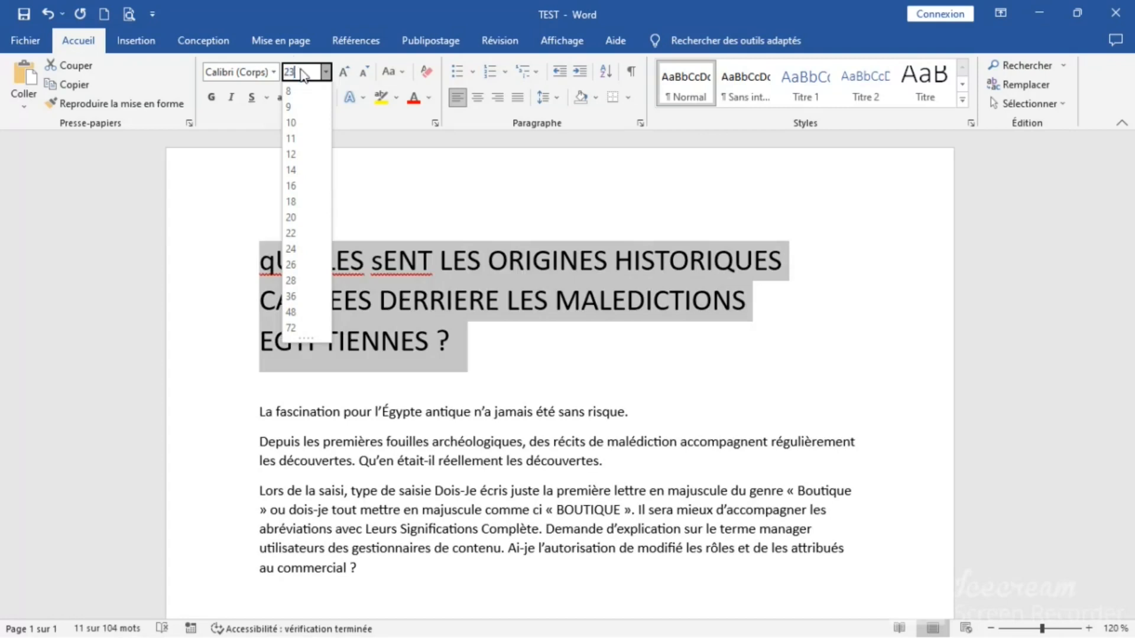
key("BackSpace")
key("BackSpace")
type("17")
key("Return")
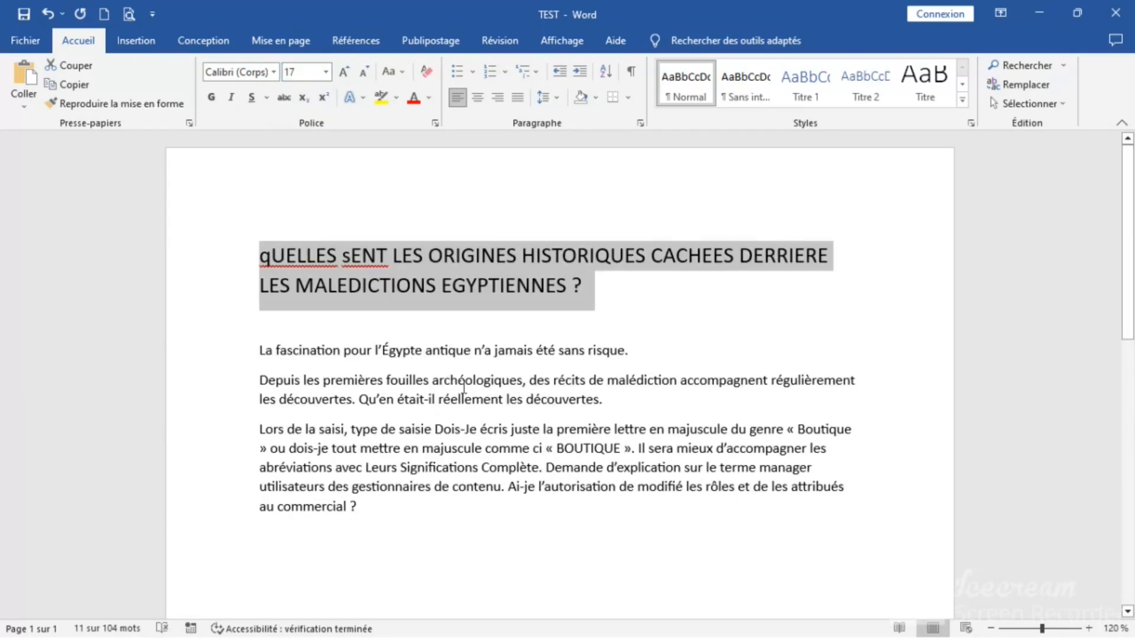
left_click(465, 398)
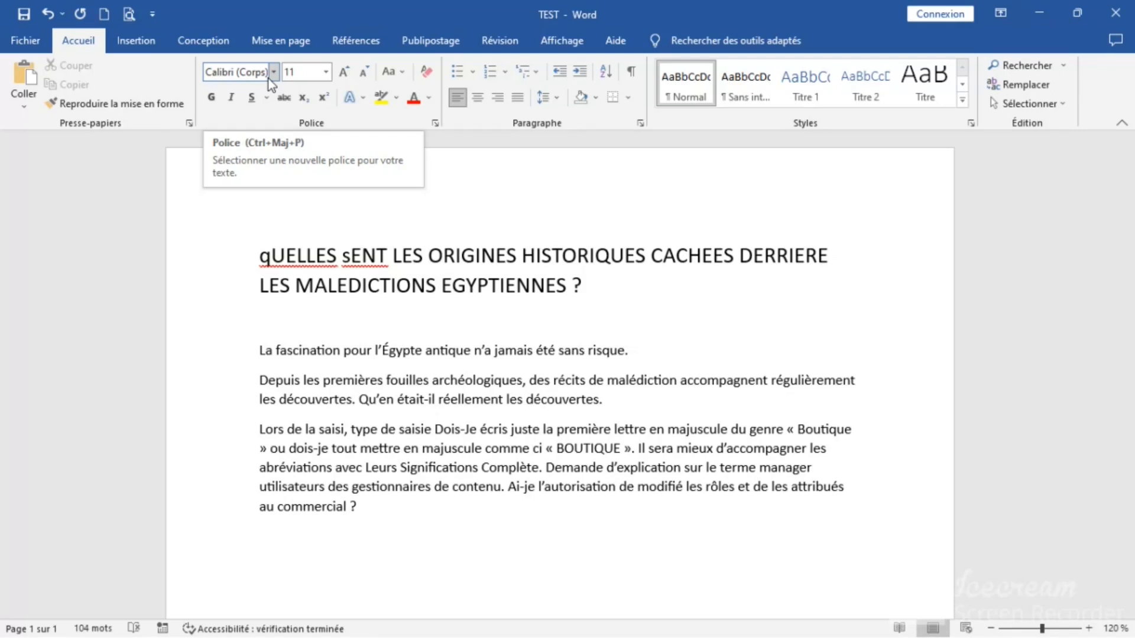
Change the font of the whole title about the Egyptian curses to Book Antiqua
left_click_drag(605, 286, 561, 291)
left_click(243, 291)
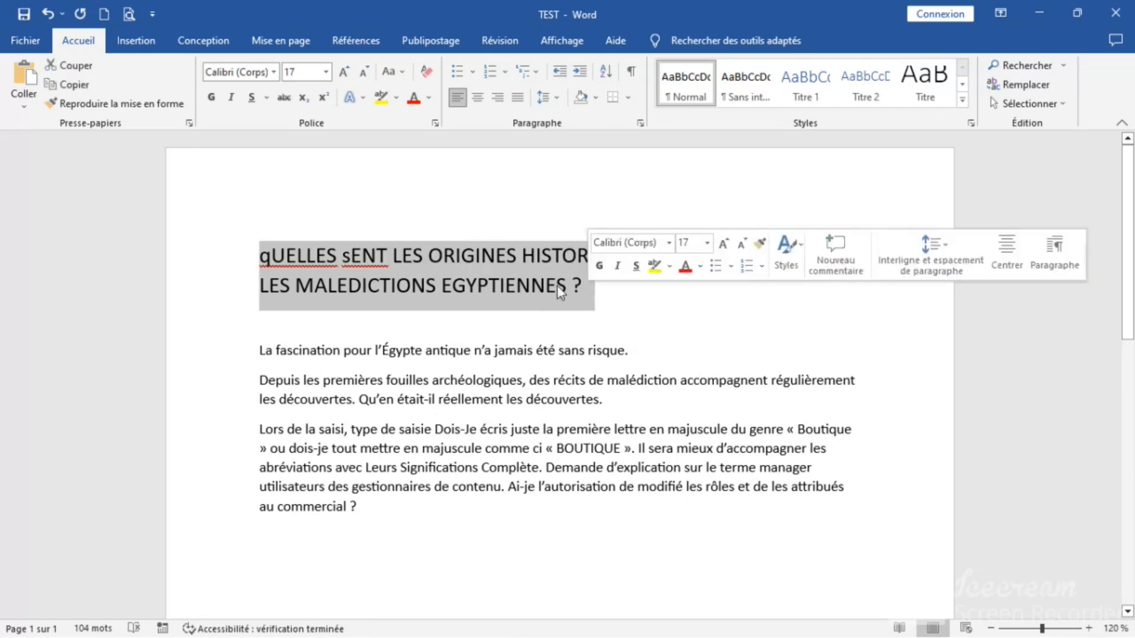
left_click(275, 74)
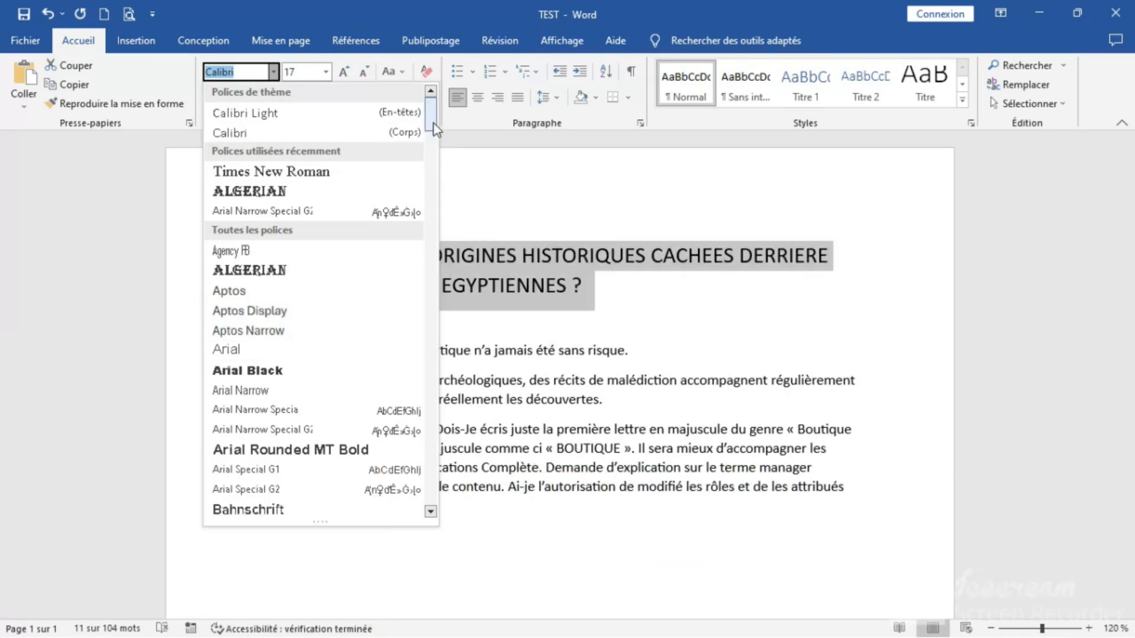
left_click_drag(436, 129, 432, 174)
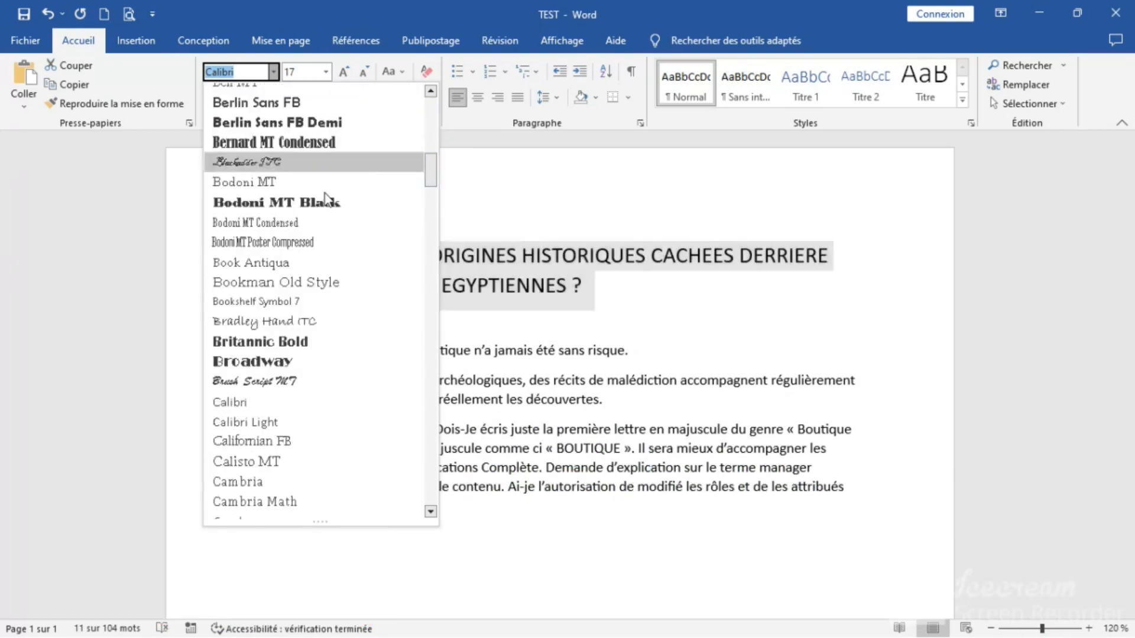
left_click(289, 265)
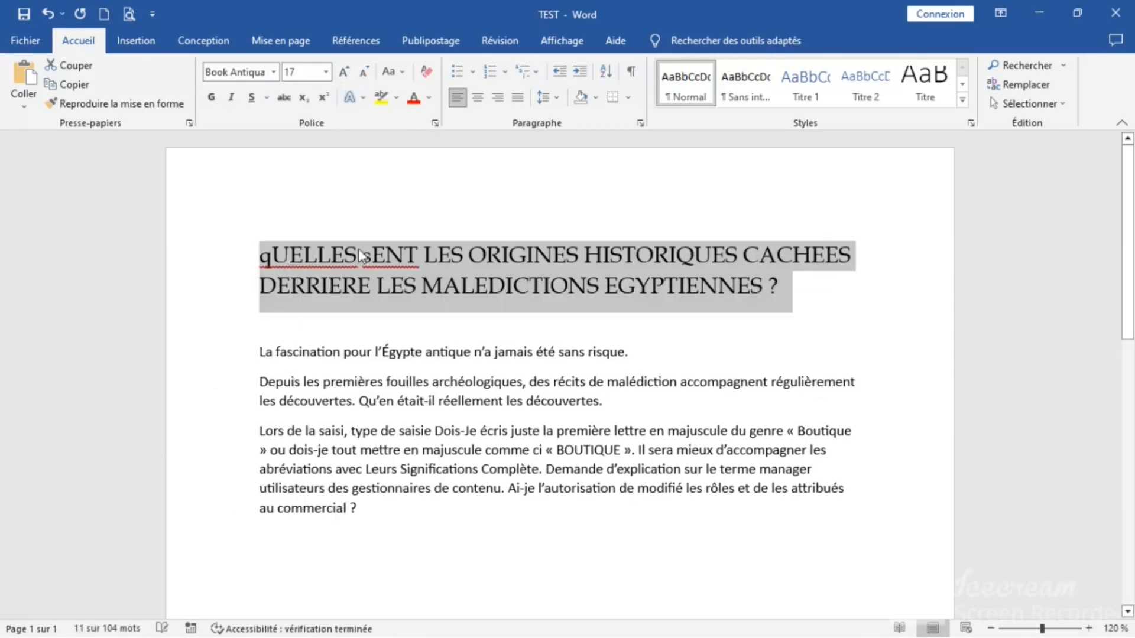
left_click(563, 331)
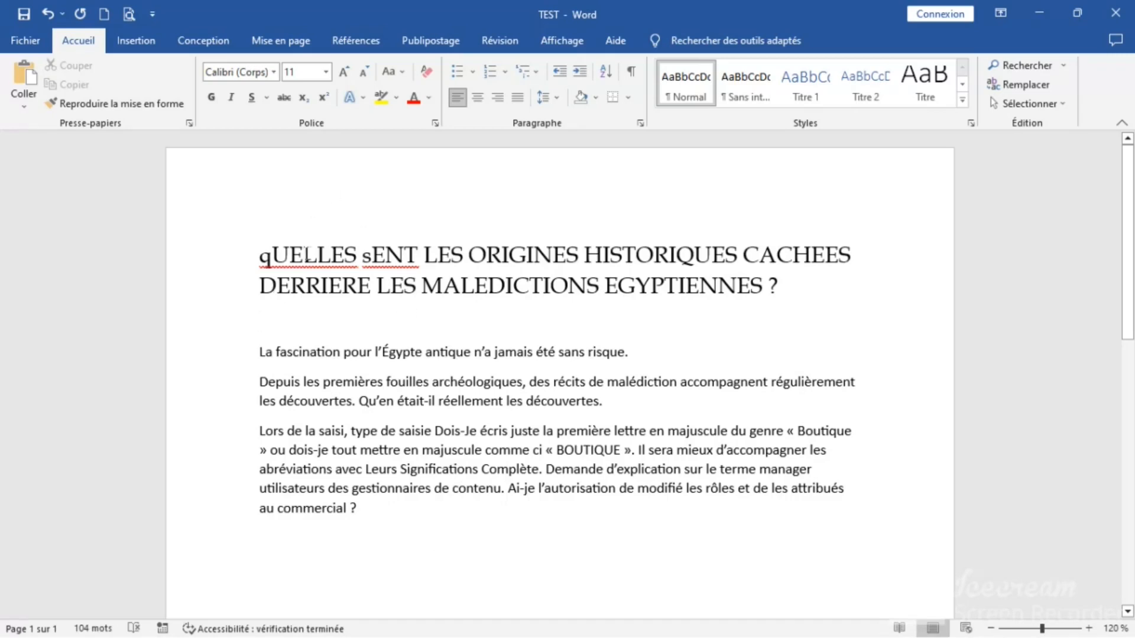
Change the font of the last paragraph, starting with "Lors de la saisi", to Times New Roman
left_click_drag(259, 432, 358, 509)
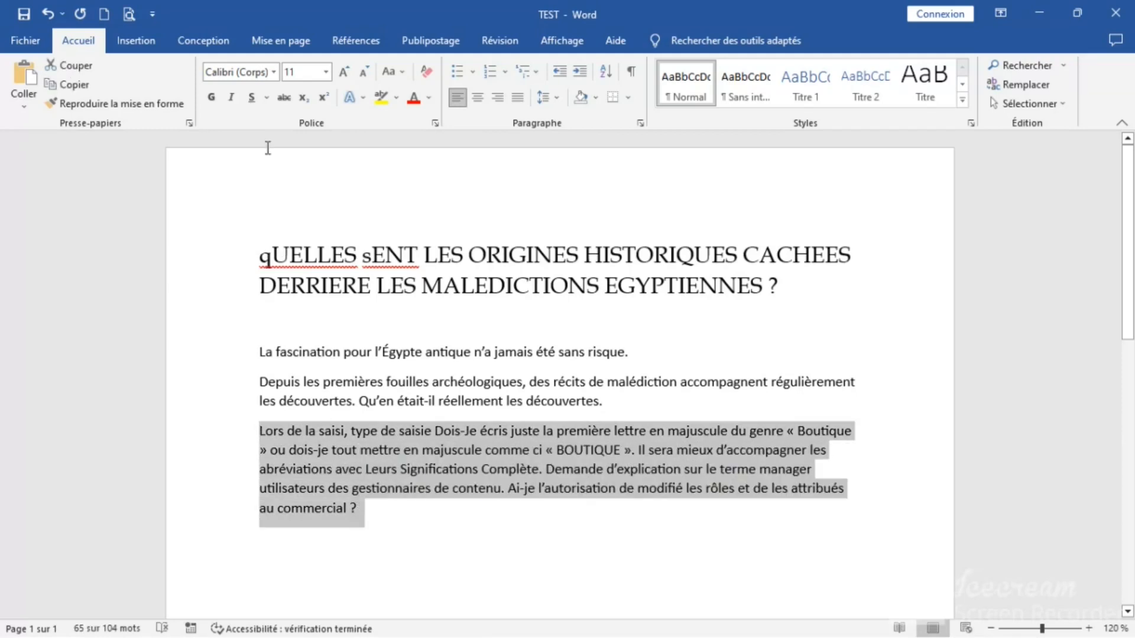
left_click(247, 70)
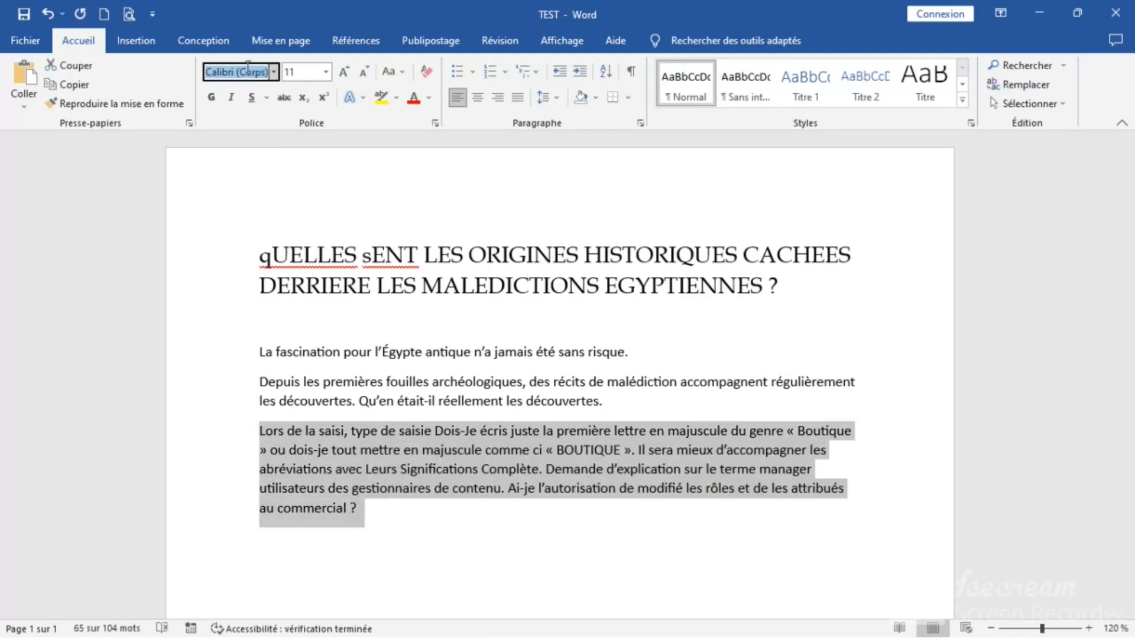
type("Times New Ro")
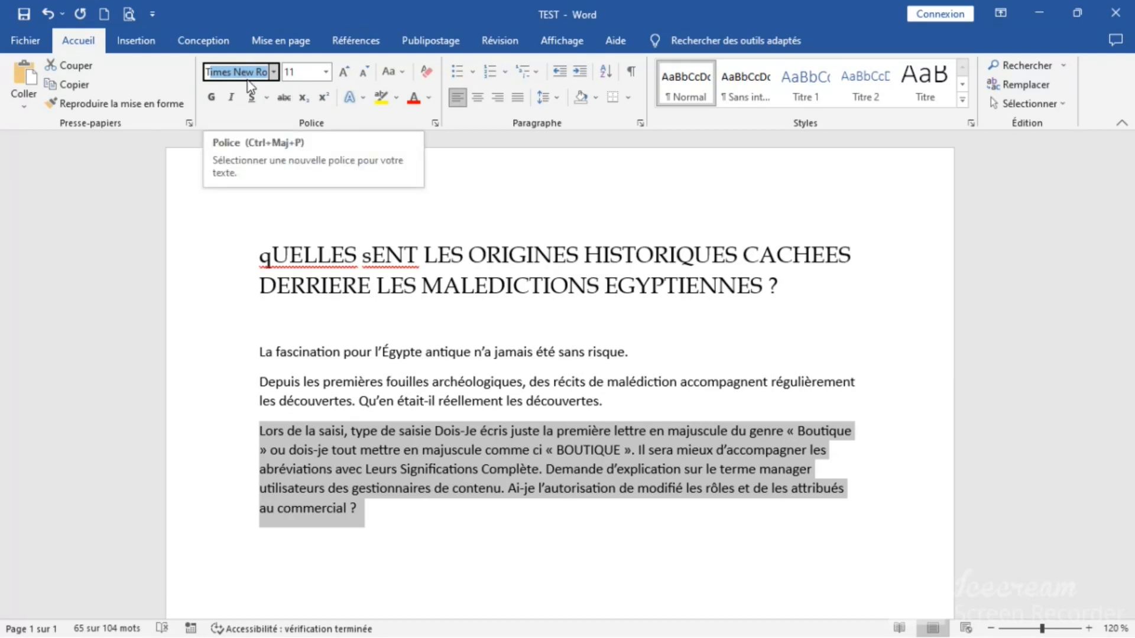
key("Return")
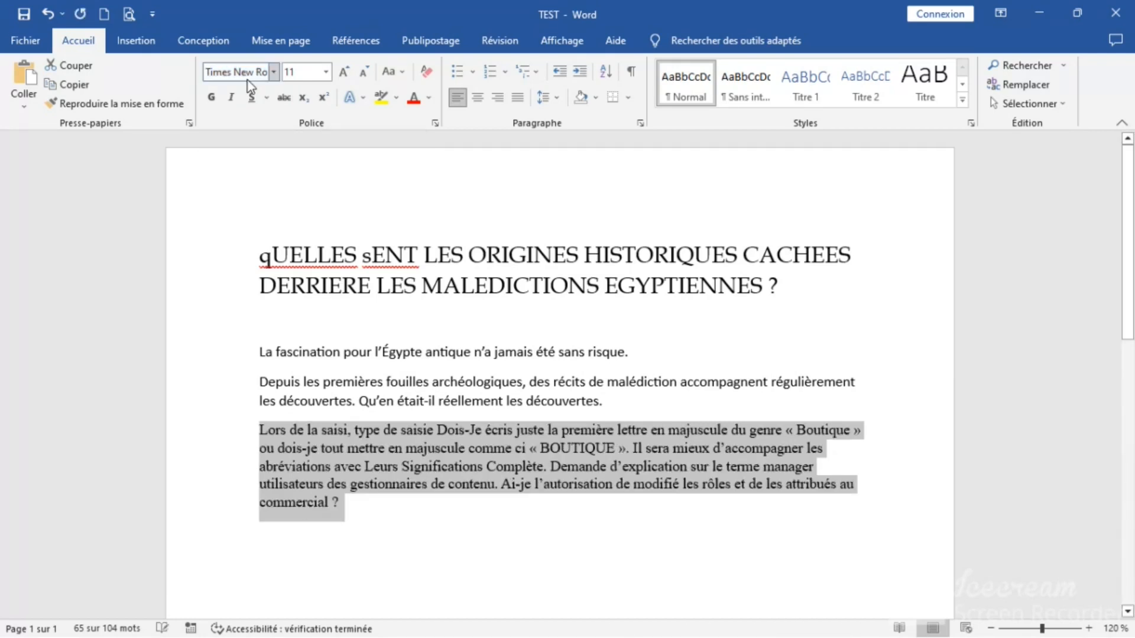
left_click(532, 501)
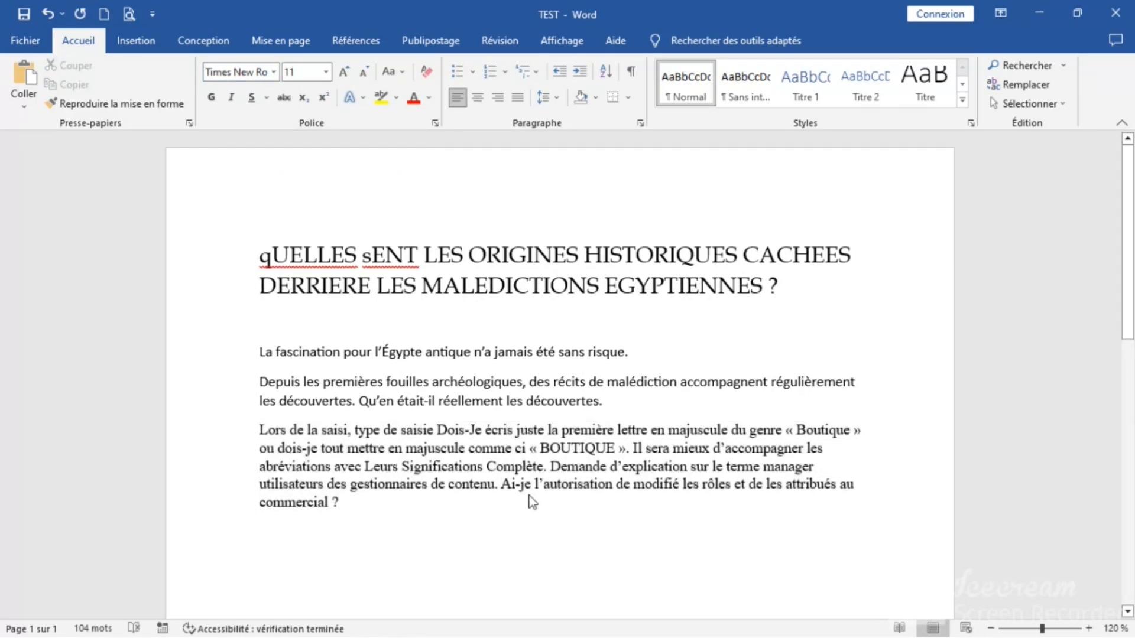